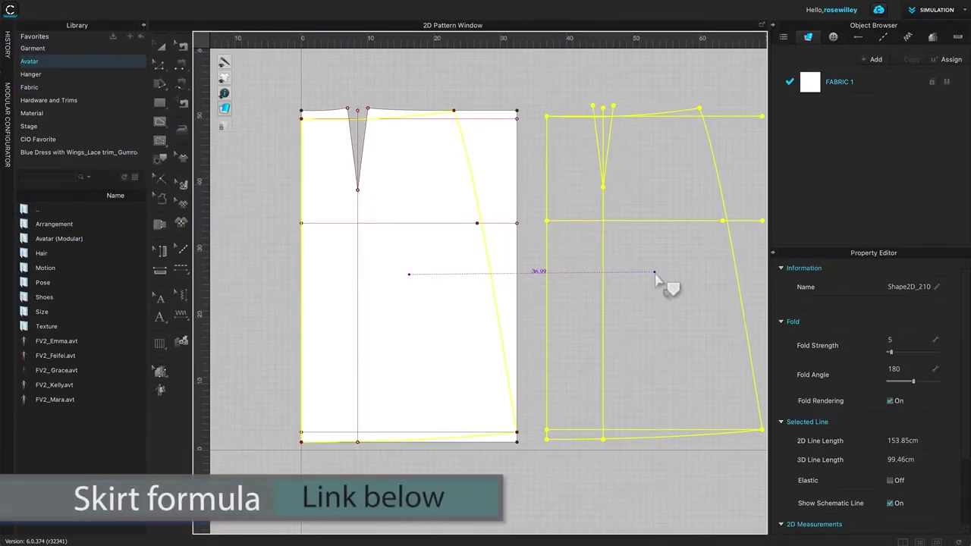
# Place a copy of the A-line skirt outline beside the skirt block and look through the US ASTM Petite size range line-up
pyautogui.click(651, 273)
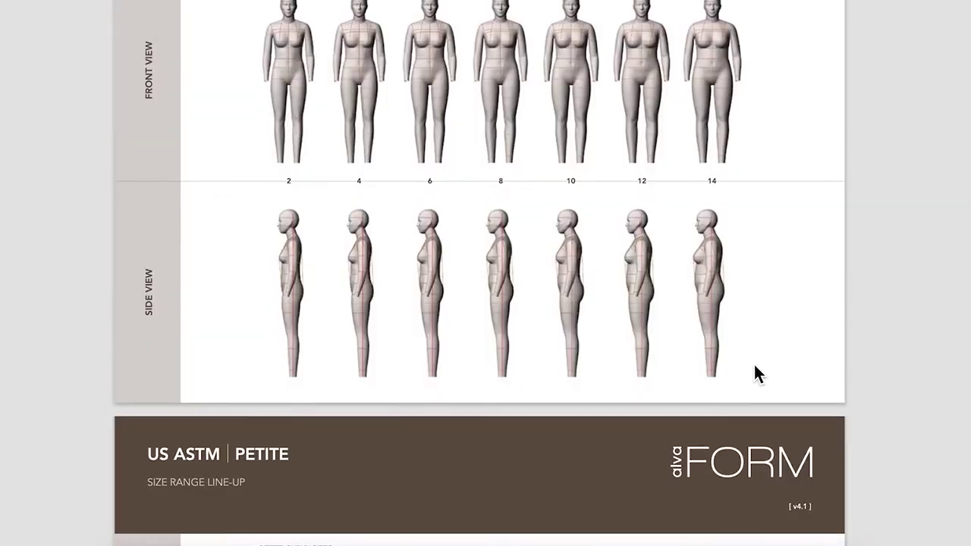
pyautogui.scroll(-5, 744, 367)
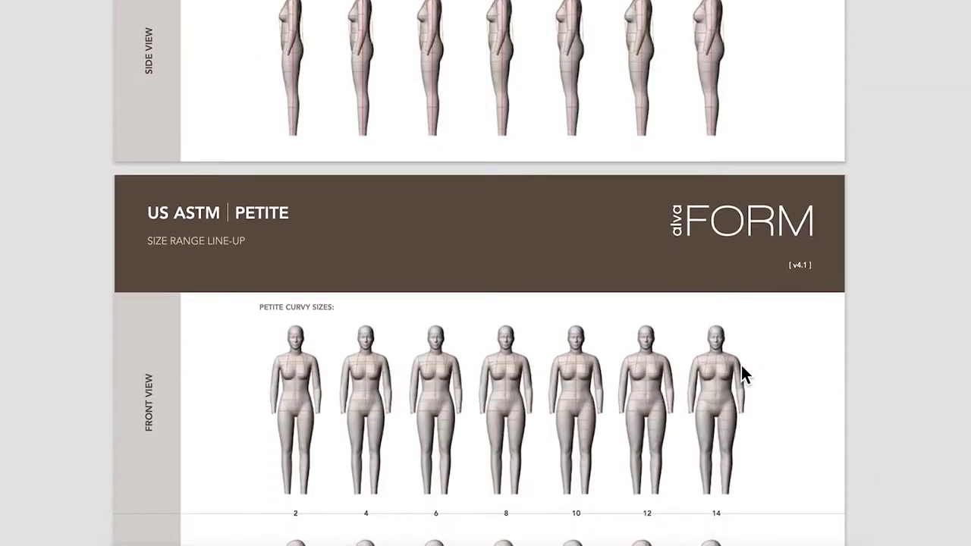
pyautogui.scroll(-10, 739, 367)
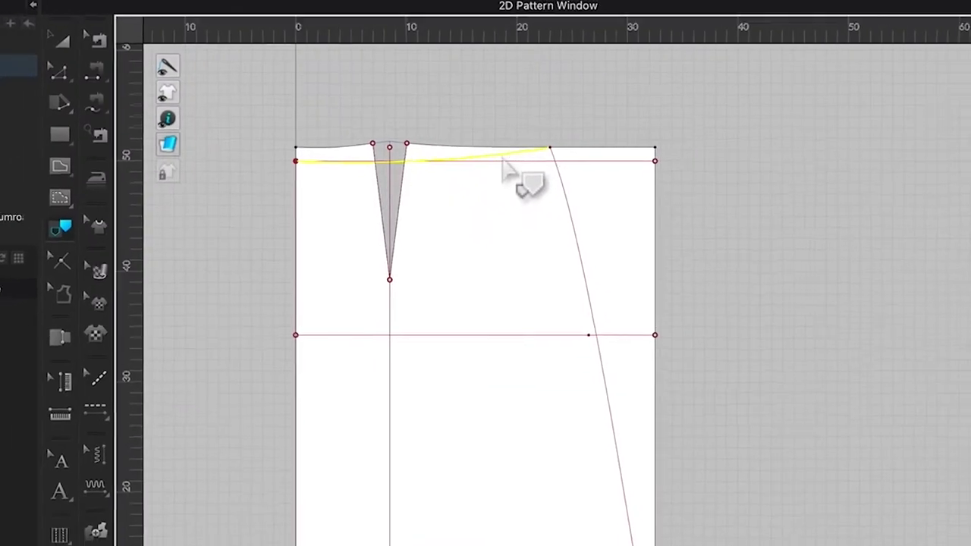
# Select the side seam curve and the hem curve on the skirt block together with the waist curve for tracing
pyautogui.click(584, 296)
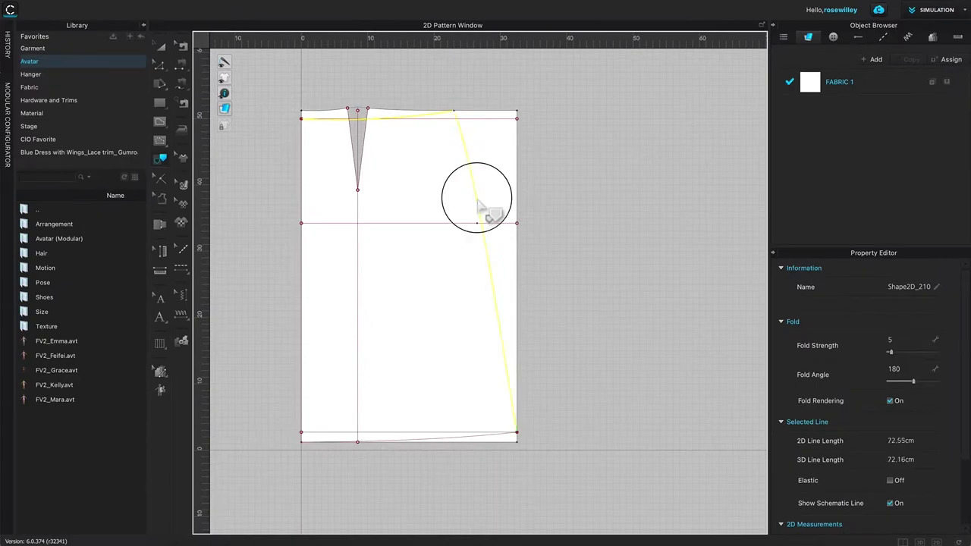
pyautogui.click(440, 439)
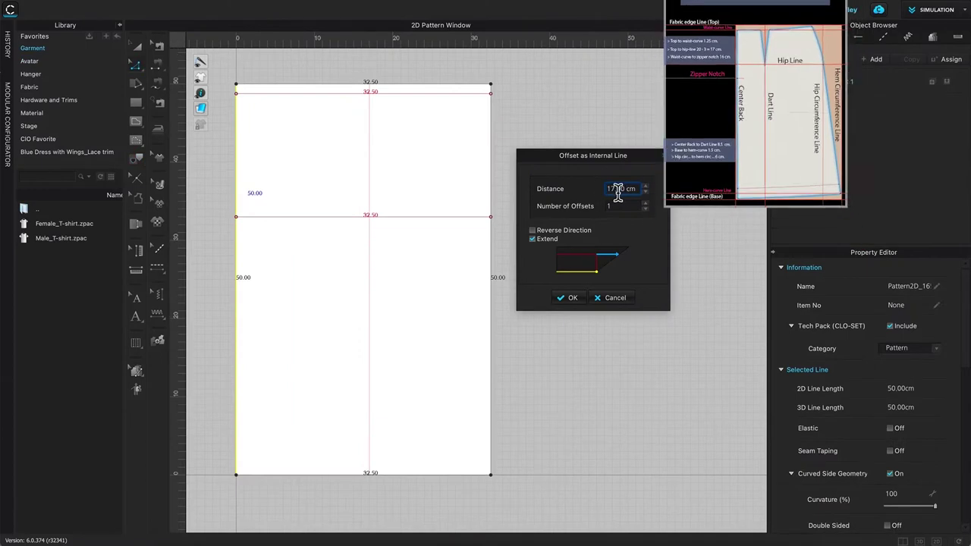
# Set the internal line offset from the skirt block's center back edge to 8.5 cm
pyautogui.doubleClick(622, 189)
pyautogui.write('8.5')
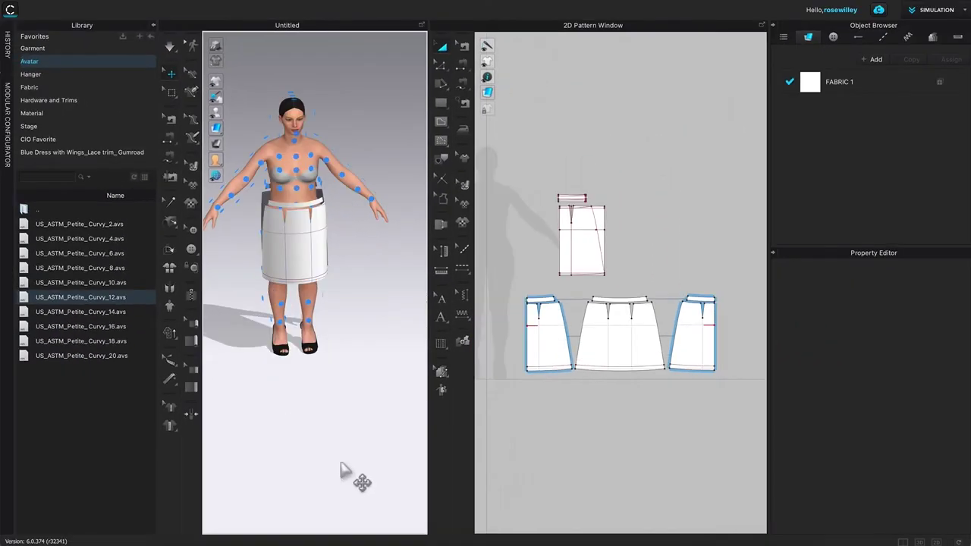
# Sew a zipper along both edges of the skirt's center back opening, from the waistband's upper edge down to the base of the opening
pyautogui.scroll(2, 341, 467)
pyautogui.press('8')
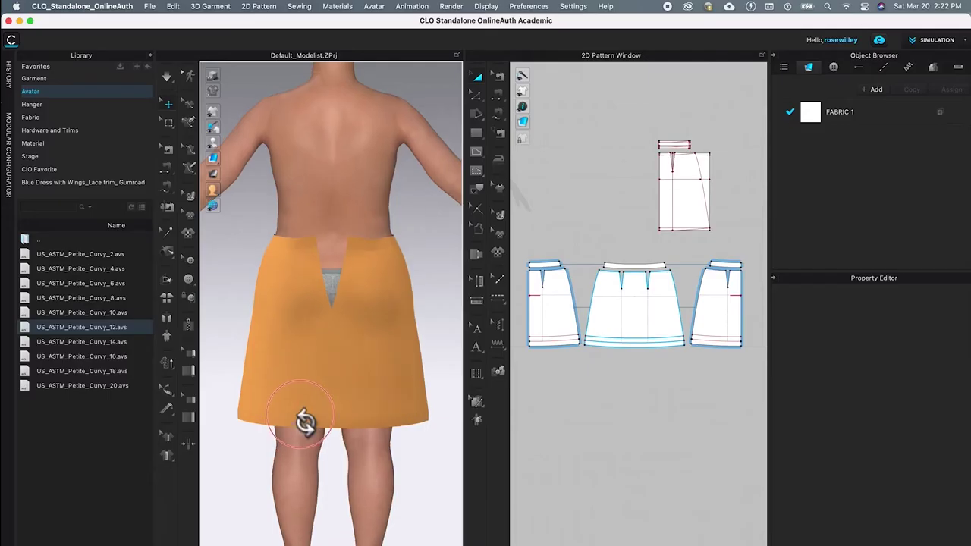
pyautogui.moveTo(306, 422)
pyautogui.mouseDown(button='right')
pyautogui.moveTo(390, 433)
pyautogui.moveTo(396, 422)
pyautogui.moveTo(296, 413)
pyautogui.moveTo(304, 425)
pyautogui.mouseUp(button='right')
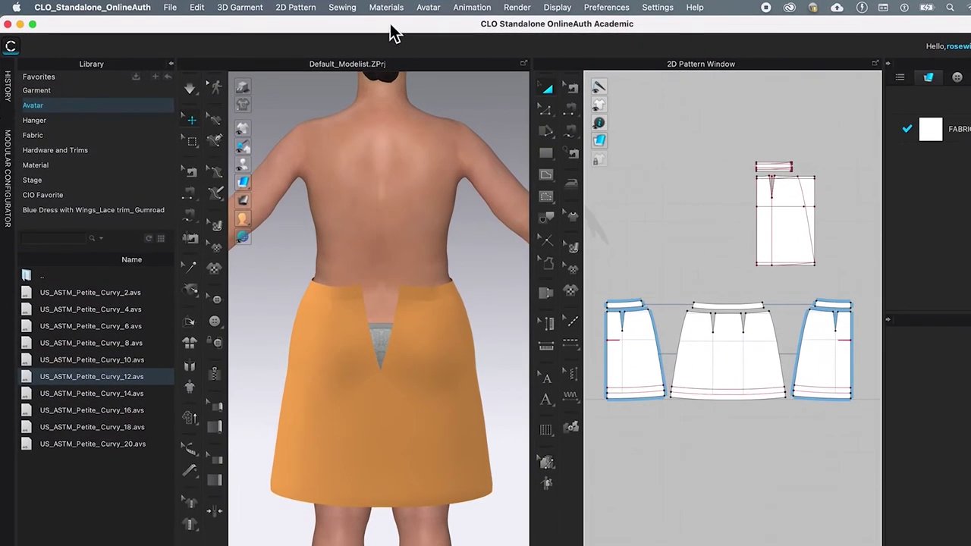
pyautogui.click(387, 8)
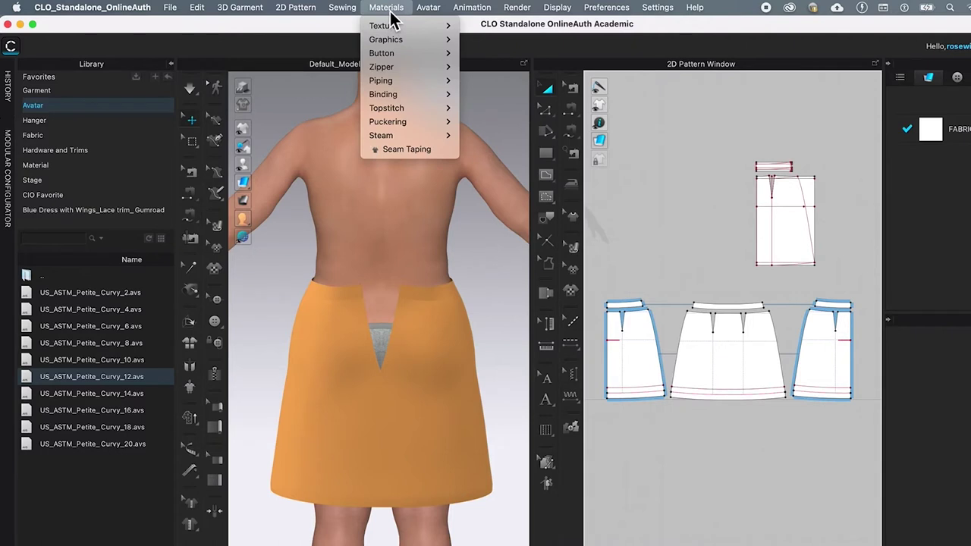
pyautogui.moveTo(382, 70)
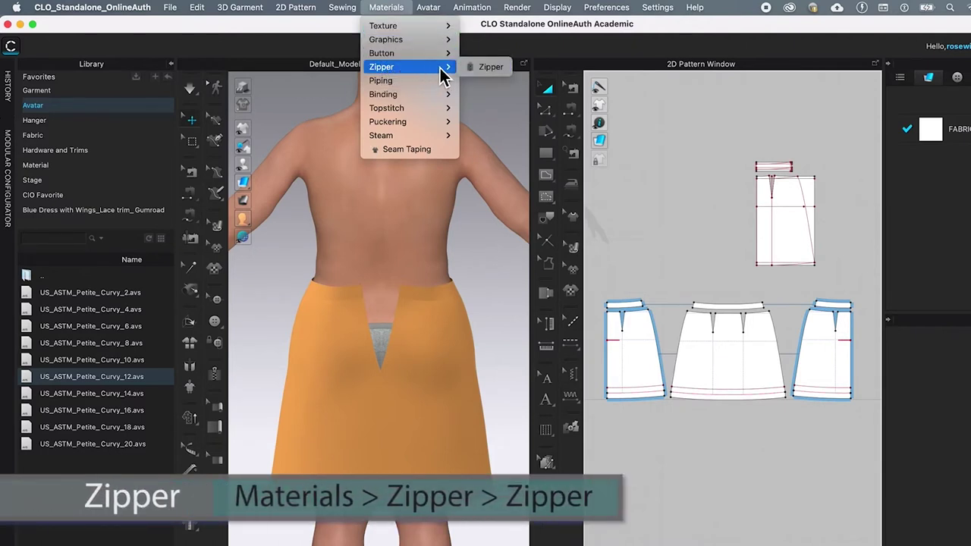
pyautogui.click(493, 70)
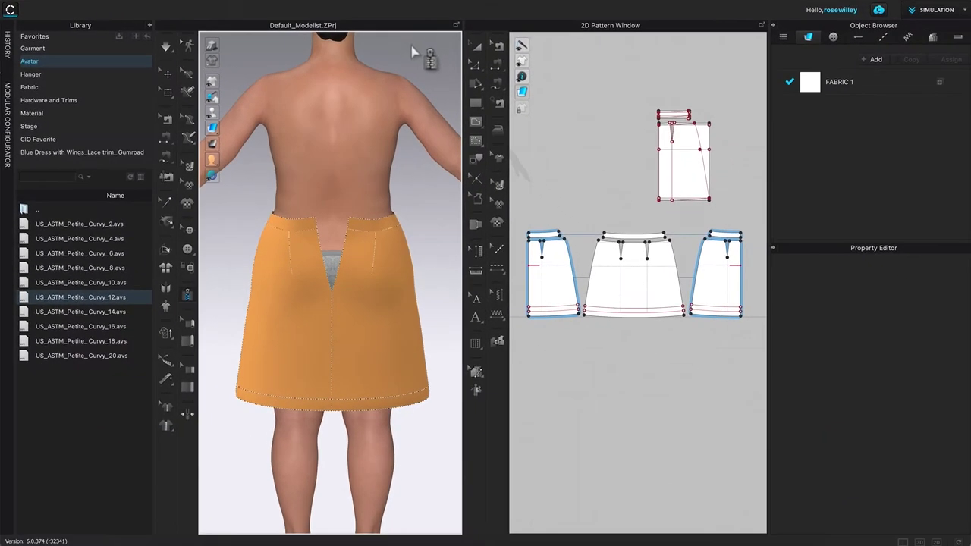
pyautogui.scroll(5, 305, 143)
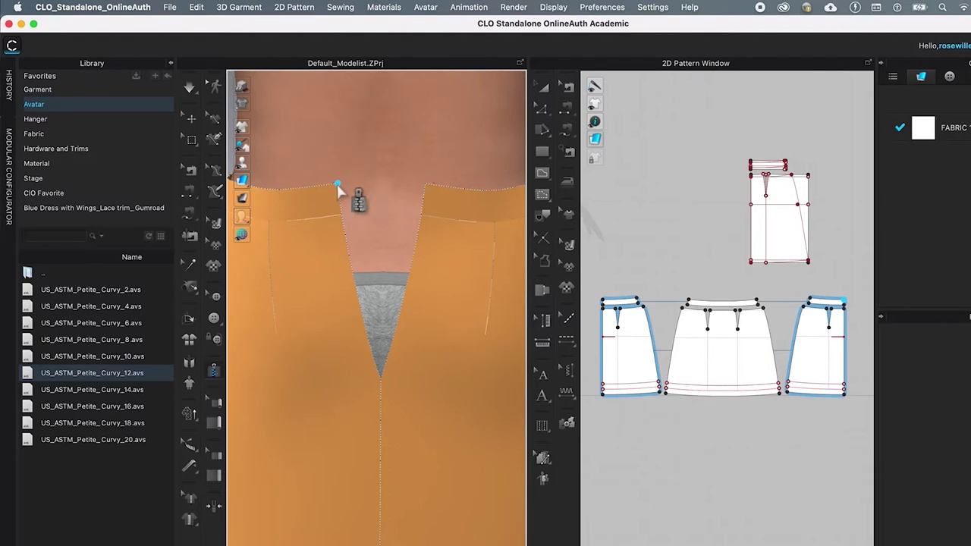
pyautogui.click(337, 185)
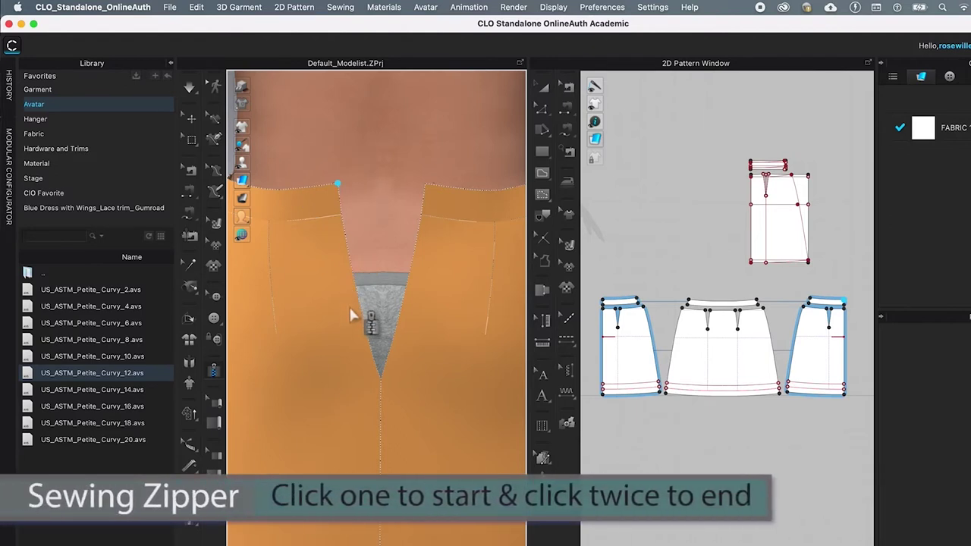
pyautogui.doubleClick(382, 385)
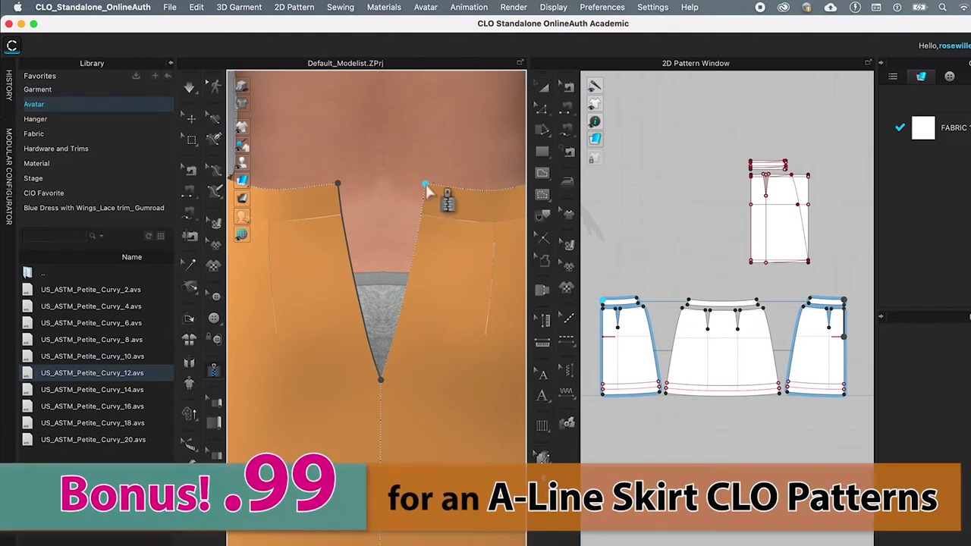
pyautogui.click(382, 386)
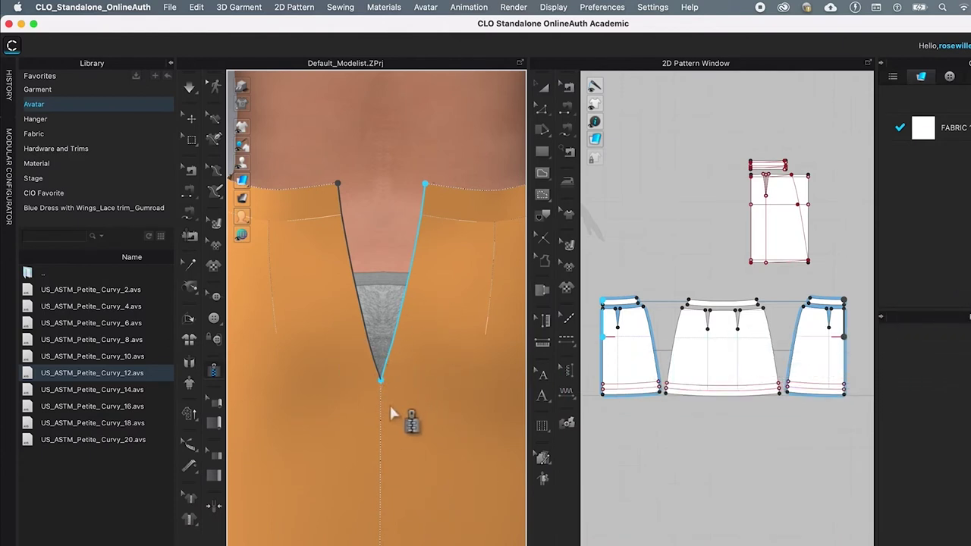
pyautogui.press('Return')
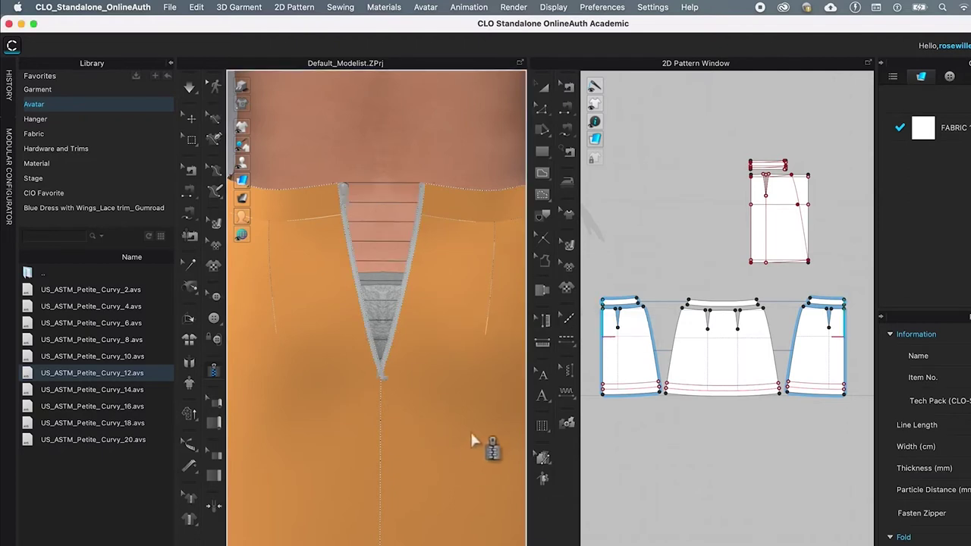
# Simulate the garment to draw the back zipper closed, and stop the simulation
pyautogui.press('space')
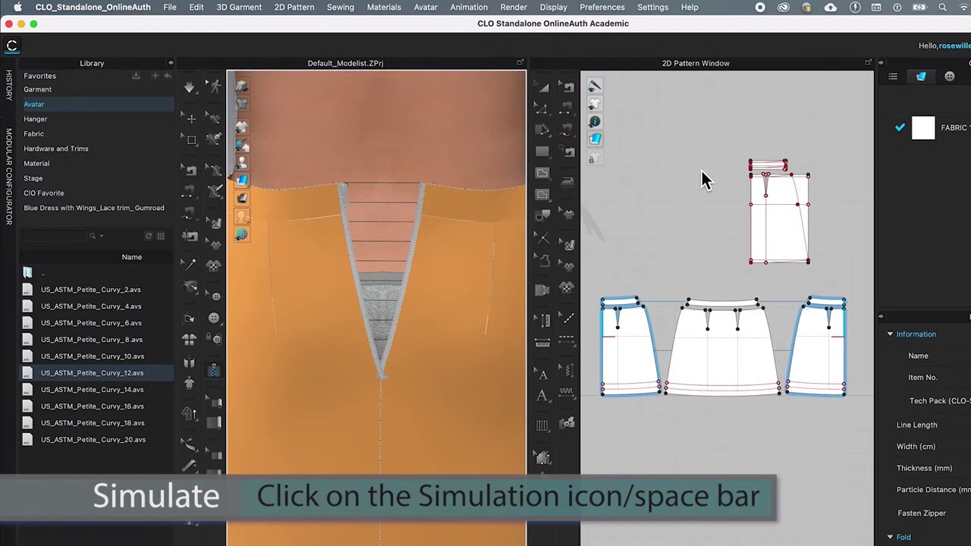
pyautogui.press('space')
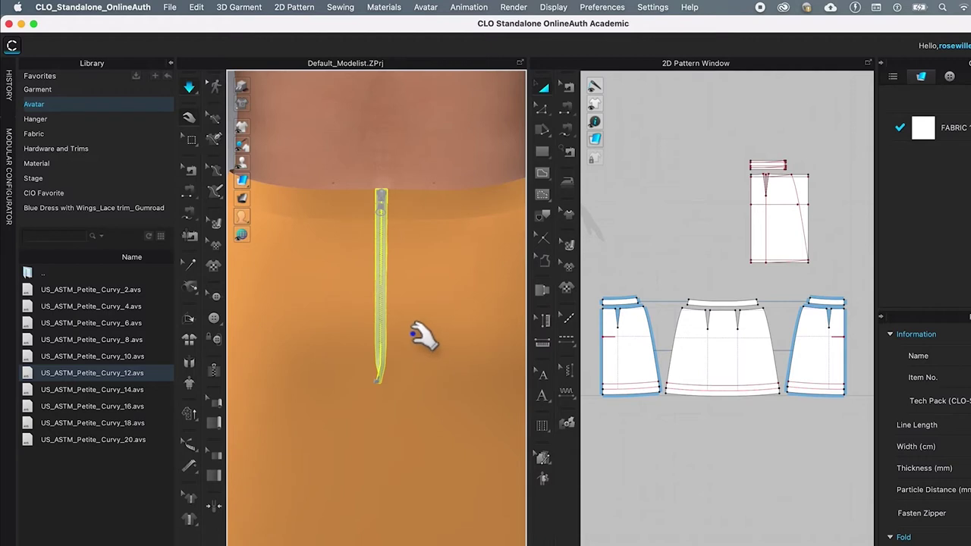
pyautogui.click(190, 89)
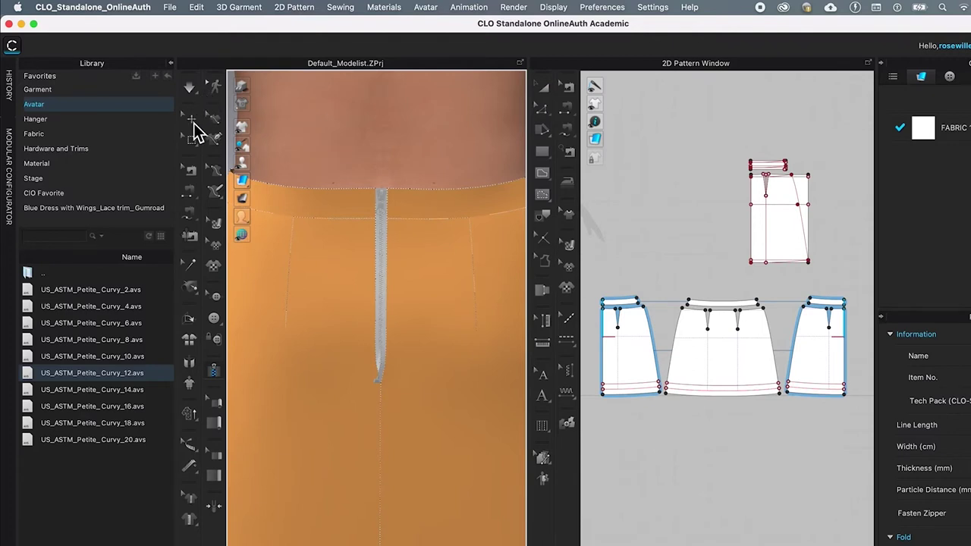
# Select the zipper on the skirt's center back and set its width to 0.1 cm
pyautogui.click(193, 126)
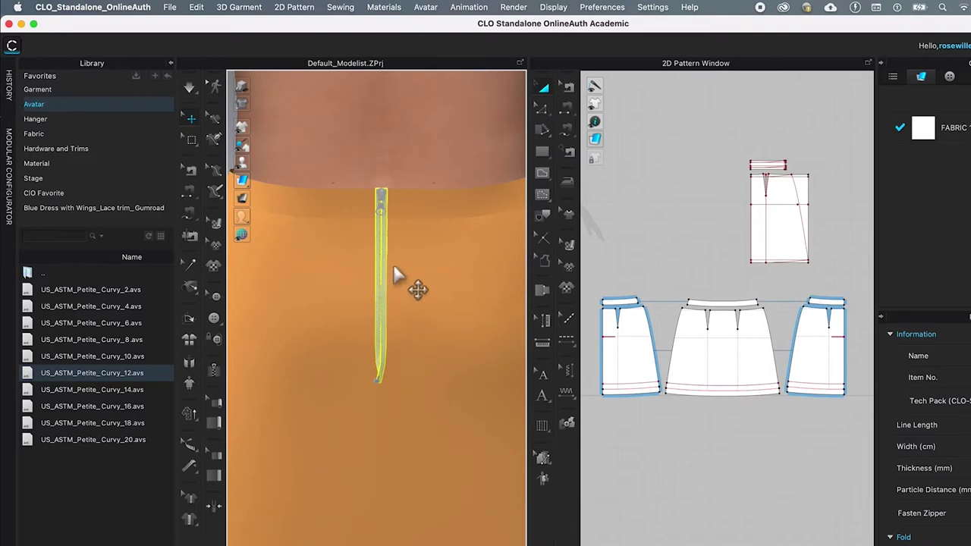
pyautogui.click(402, 313)
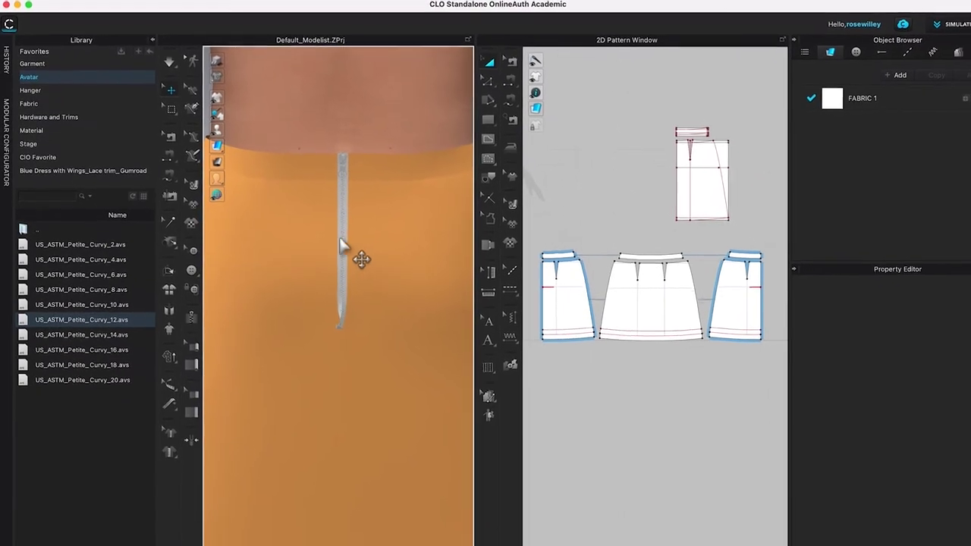
pyautogui.click(170, 87)
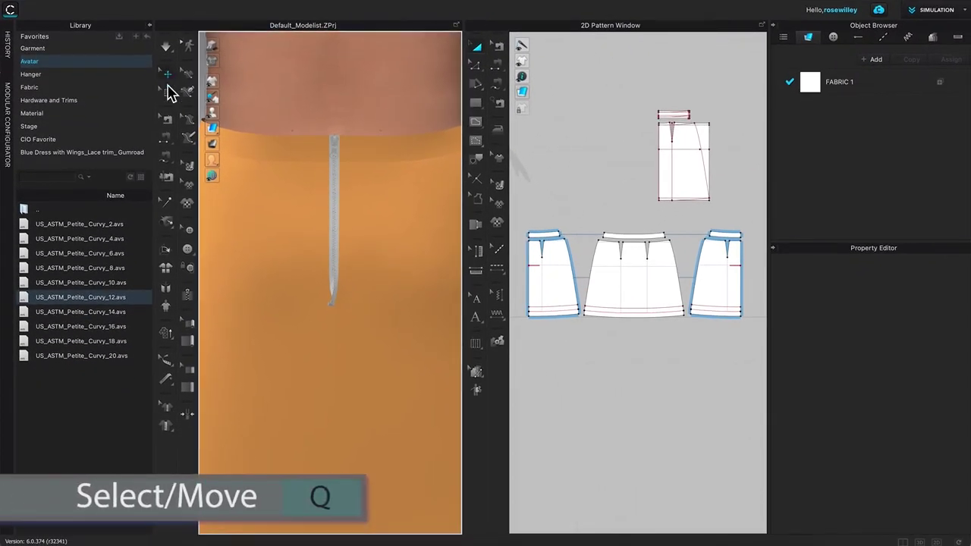
pyautogui.click(335, 237)
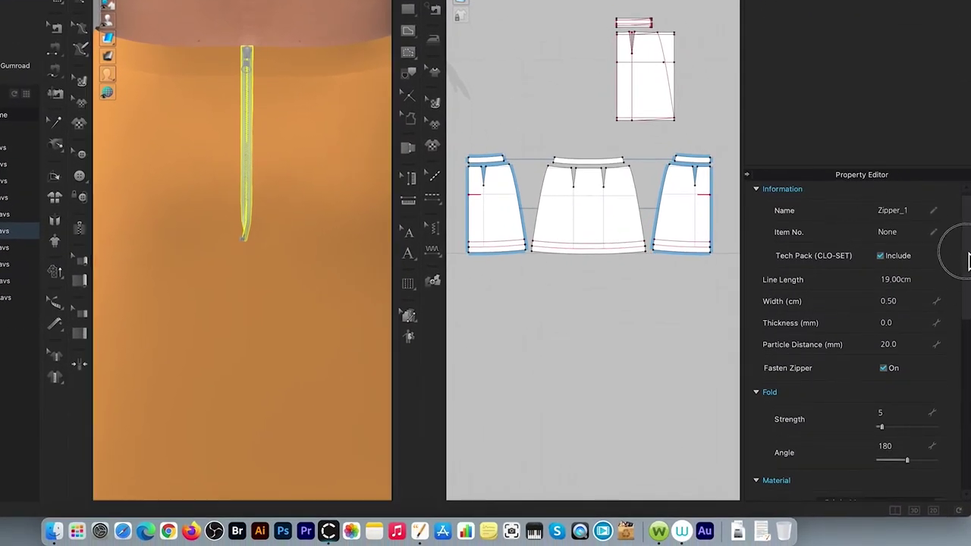
pyautogui.scroll(-3, 965, 258)
pyautogui.scroll(2, 965, 251)
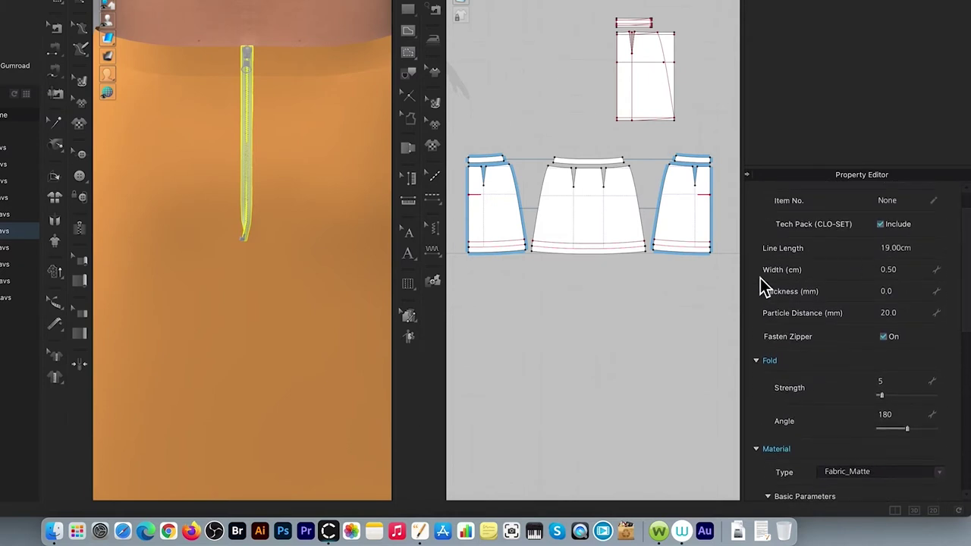
pyautogui.click(886, 270)
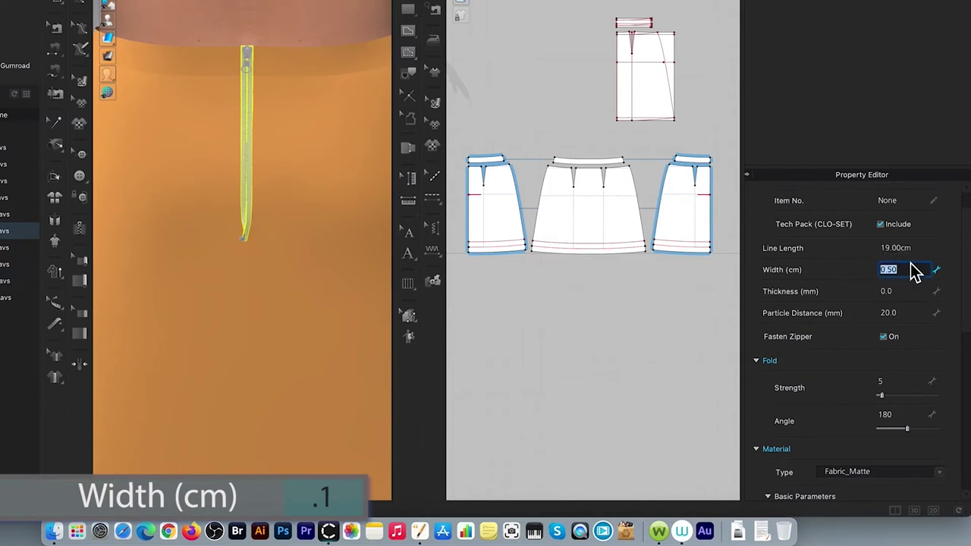
pyautogui.write('.1')
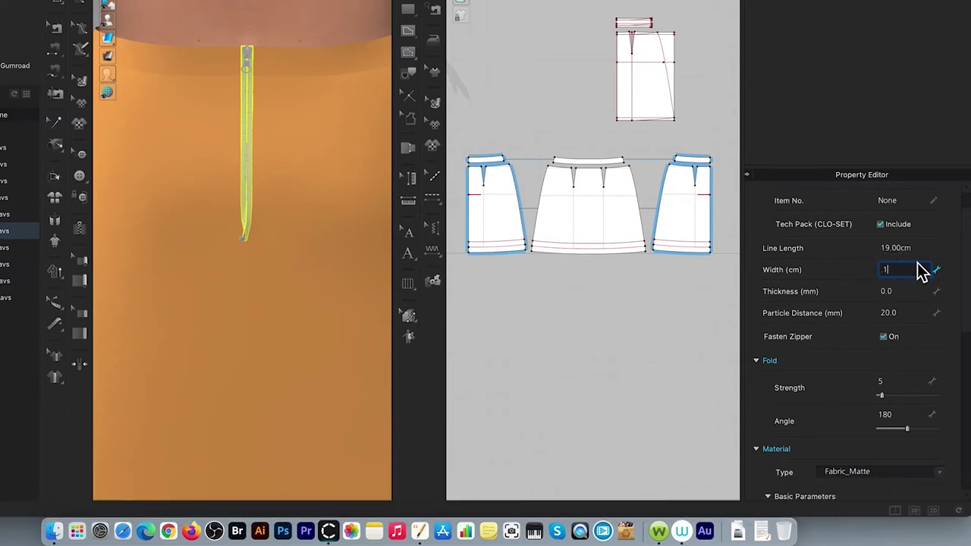
pyautogui.click(664, 317)
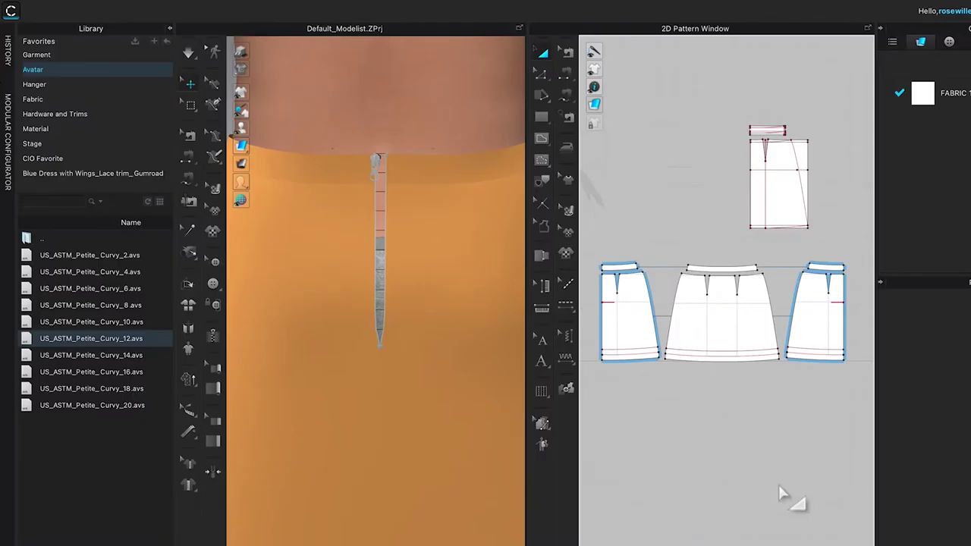
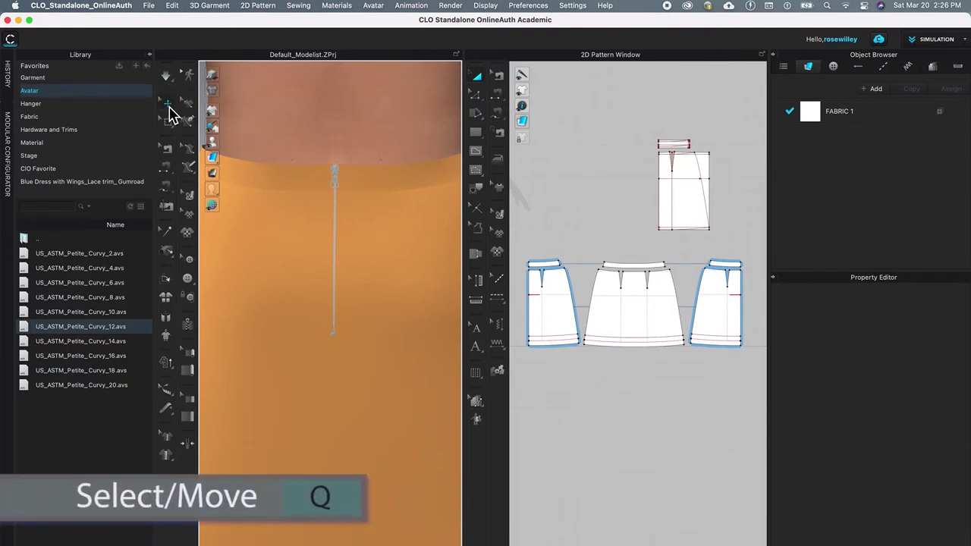
# Select the zipper slider and change its slider shape to the narrow style that starts the second row of shapes
pyautogui.click(168, 104)
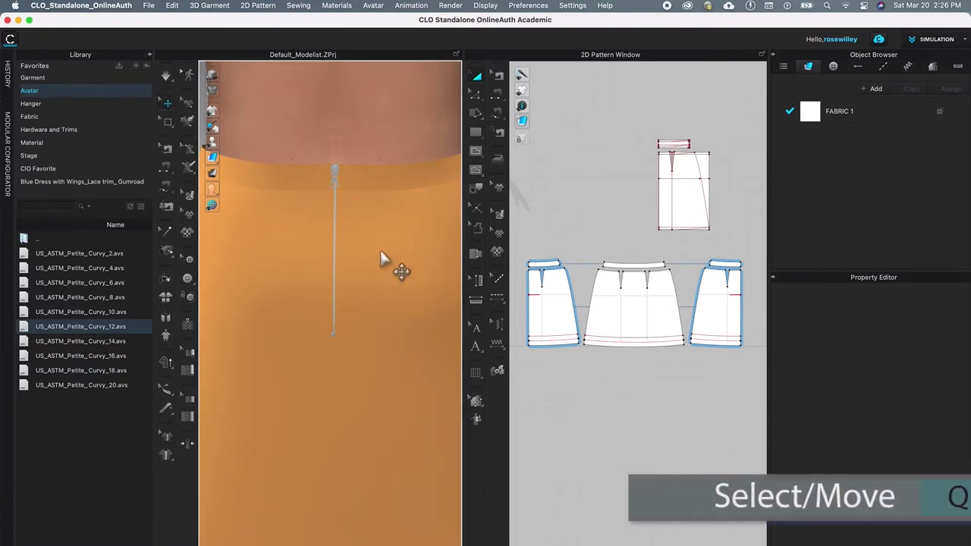
pyautogui.click(336, 174)
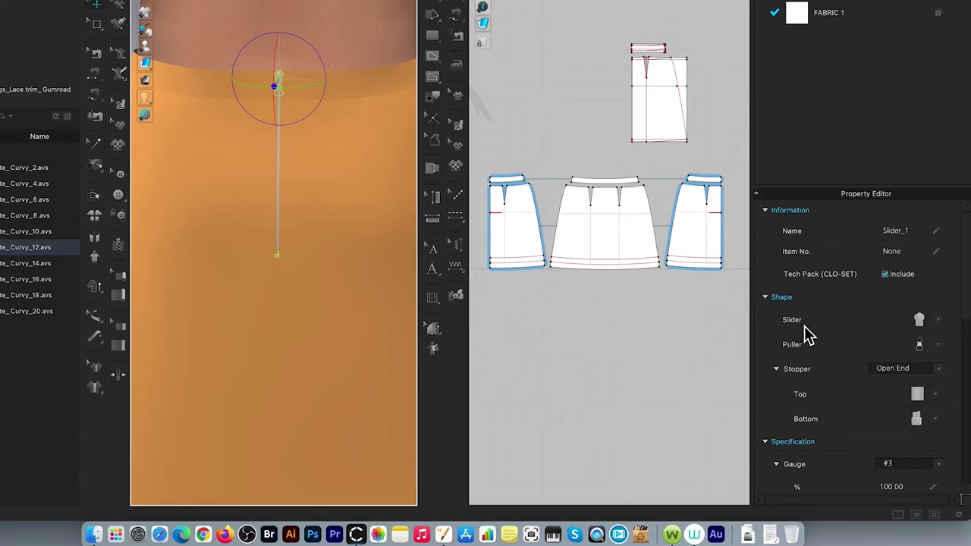
pyautogui.click(940, 320)
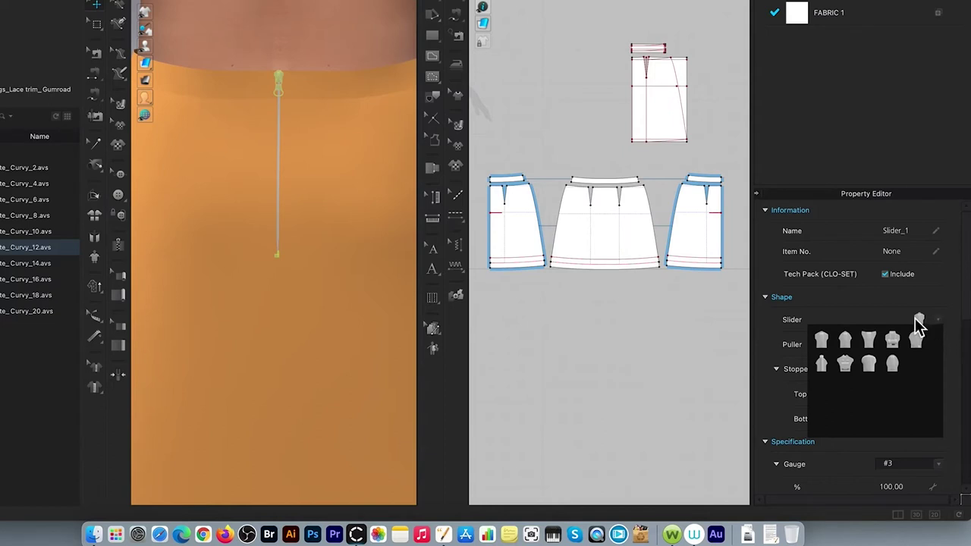
pyautogui.click(824, 368)
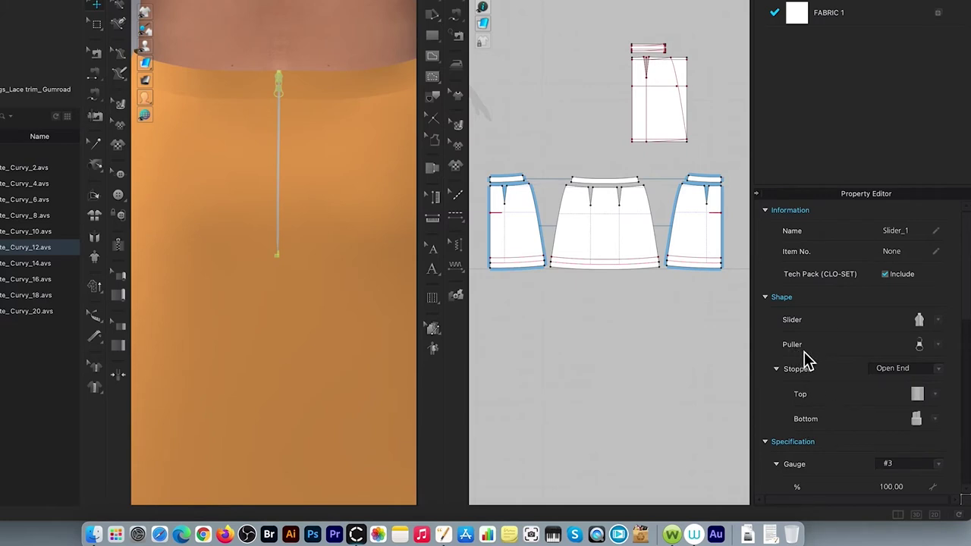
# Change the zipper's puller to the slim, tapered style without a ring
pyautogui.click(942, 351)
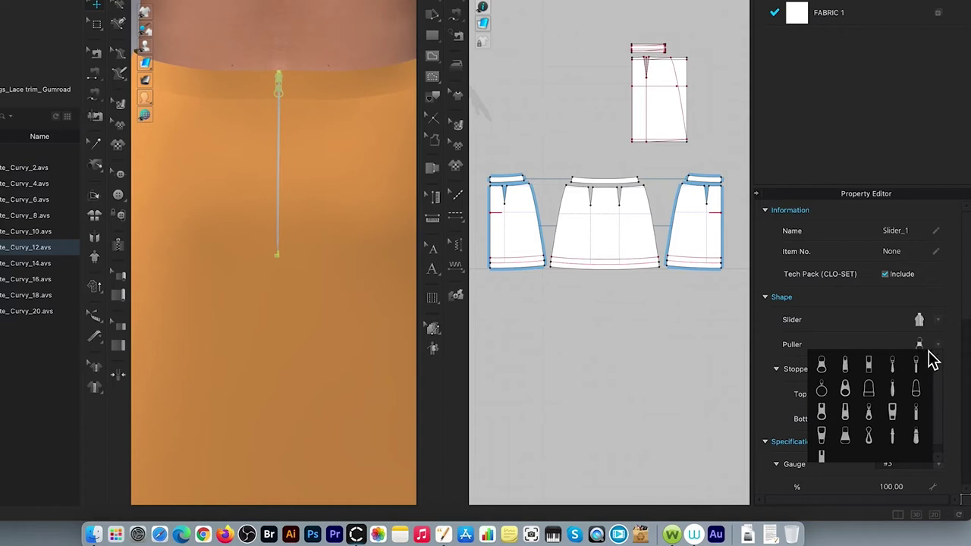
pyautogui.click(897, 394)
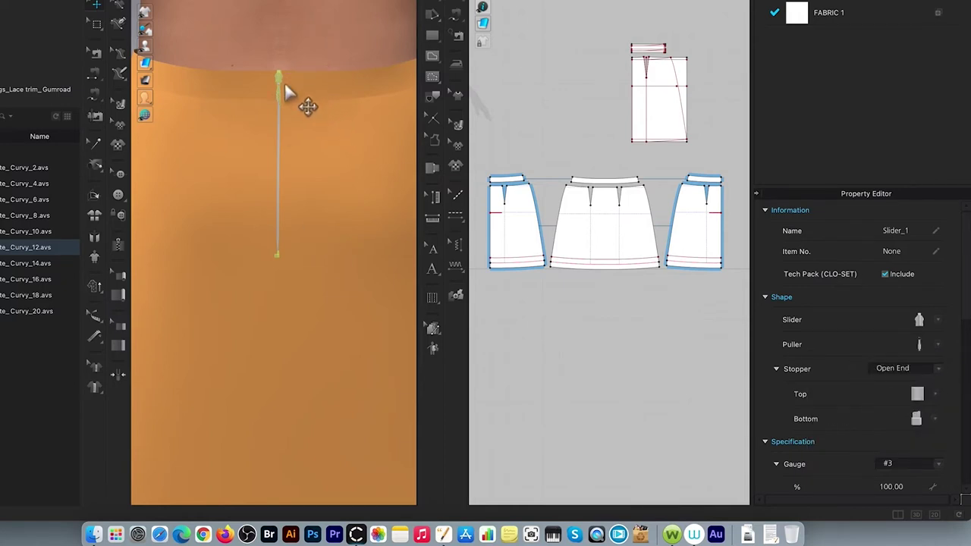
pyautogui.moveTo(278, 87); pyautogui.dragTo(282, 107)
# Set the zipper's stopper to Closed End with the thinner bottom stopper shape, and deselect the slider
pyautogui.click(940, 371)
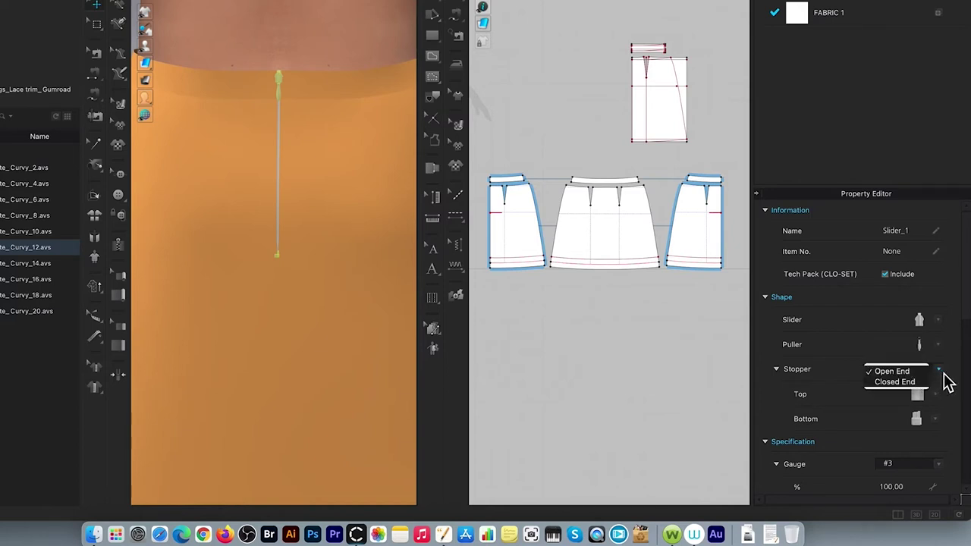
pyautogui.click(894, 382)
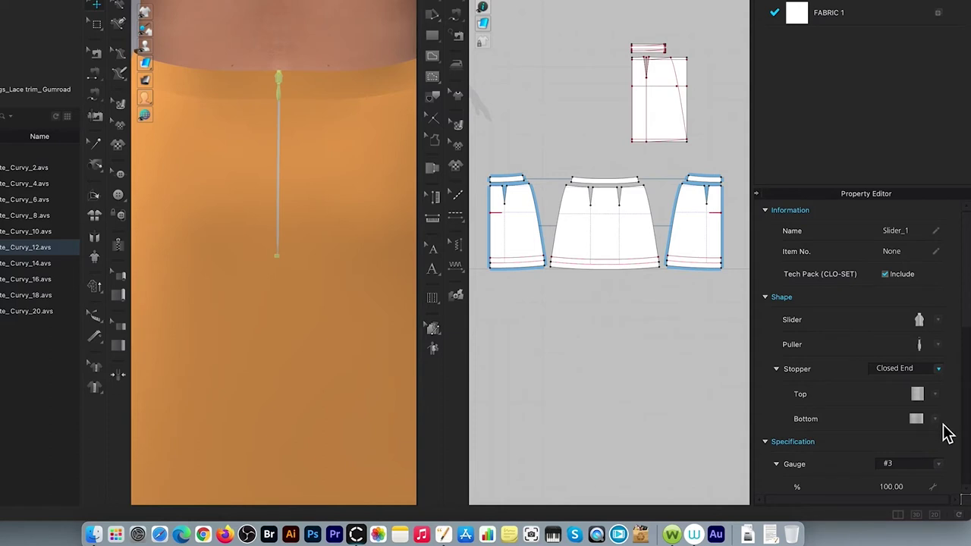
pyautogui.click(936, 420)
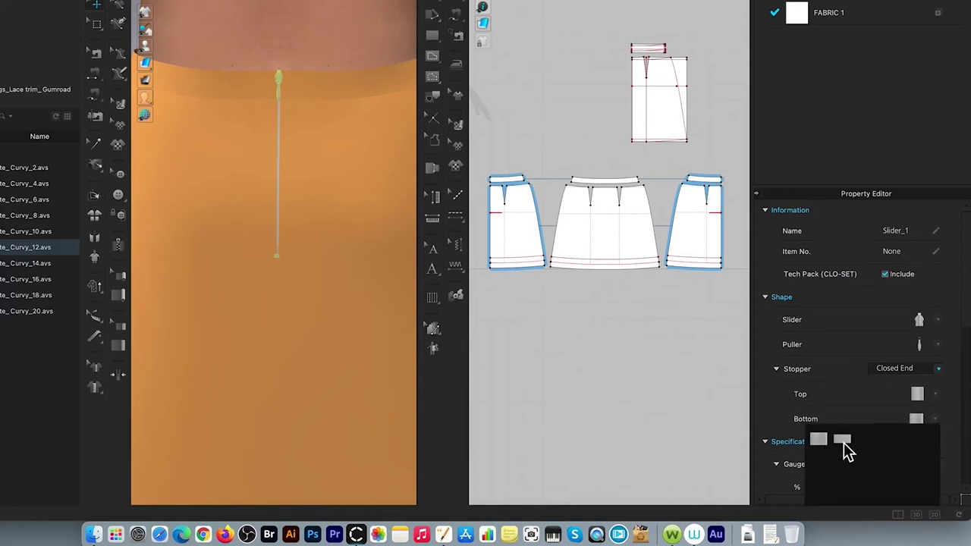
pyautogui.click(843, 440)
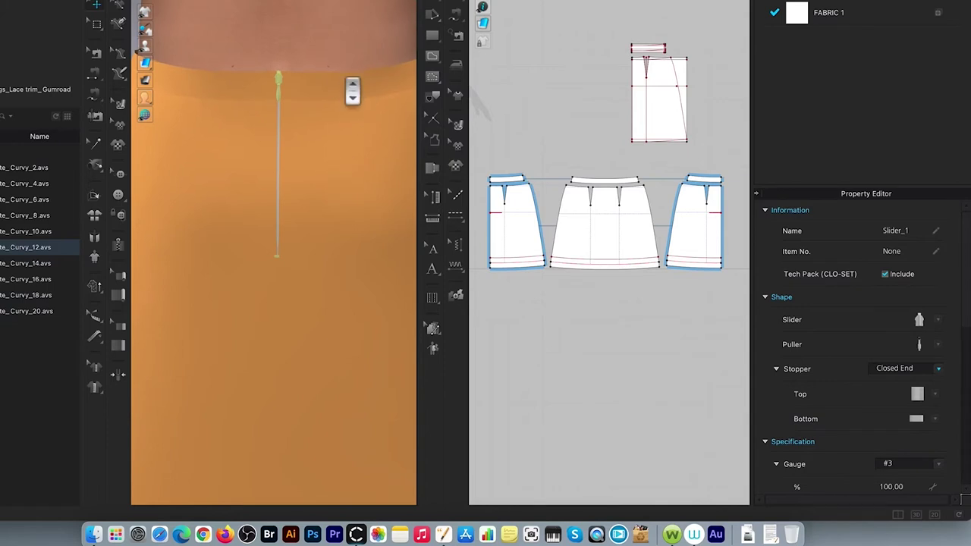
pyautogui.scroll(-5, 351, 106)
pyautogui.scroll(-5, 350, 106)
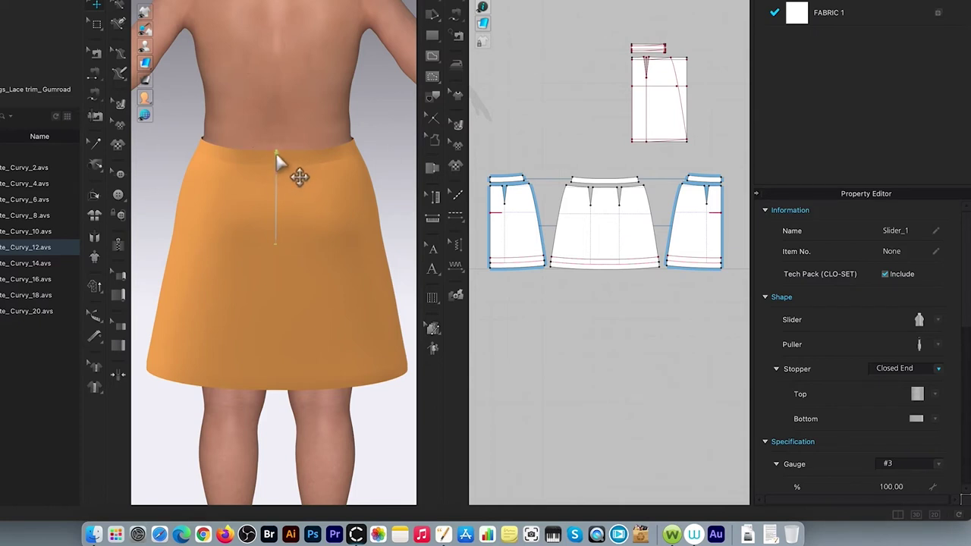
pyautogui.click(387, 119)
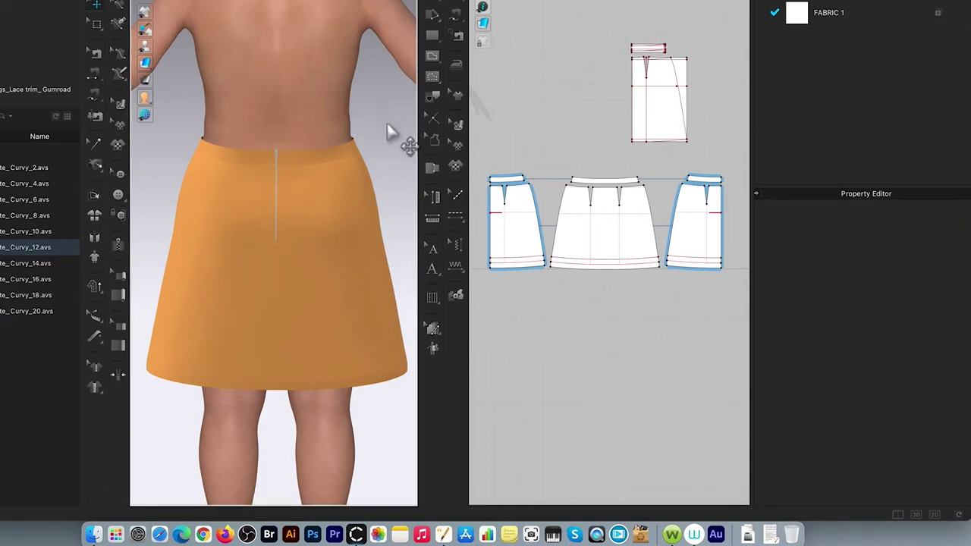
pyautogui.scroll(3, 342, 342)
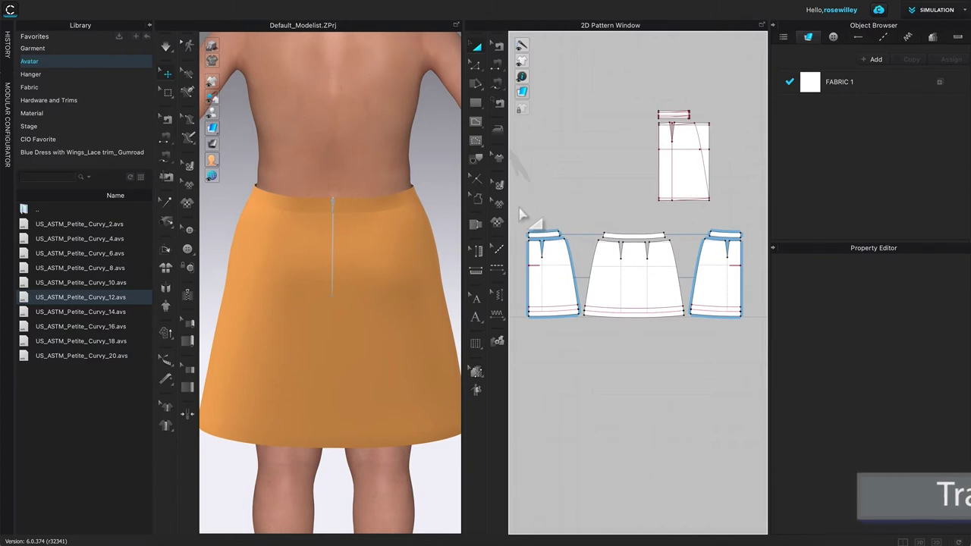
# Unstrengthen all the skirt and waistband pattern pieces in the lower row, and clear the selection
pyautogui.moveTo(515, 207); pyautogui.dragTo(757, 414)
pyautogui.rightClick(662, 289)
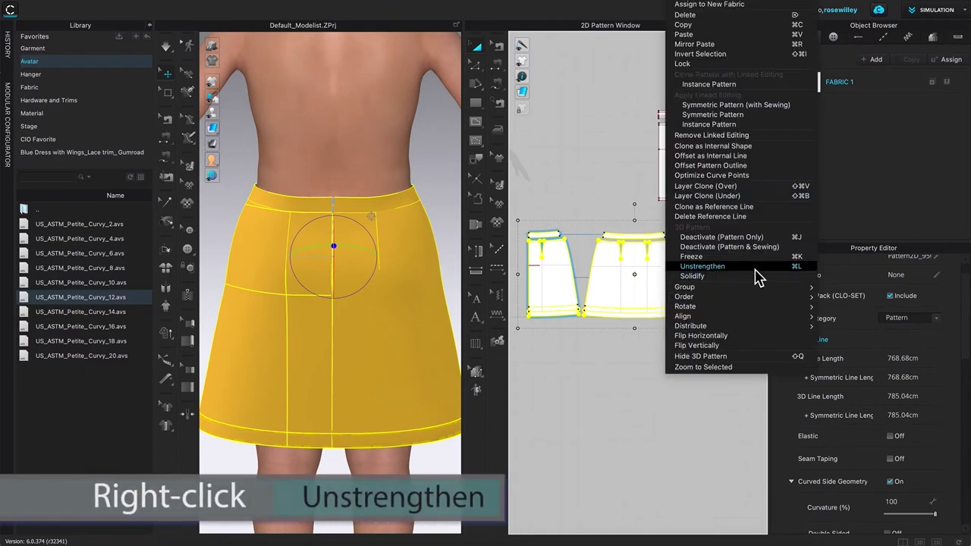
pyautogui.click(702, 266)
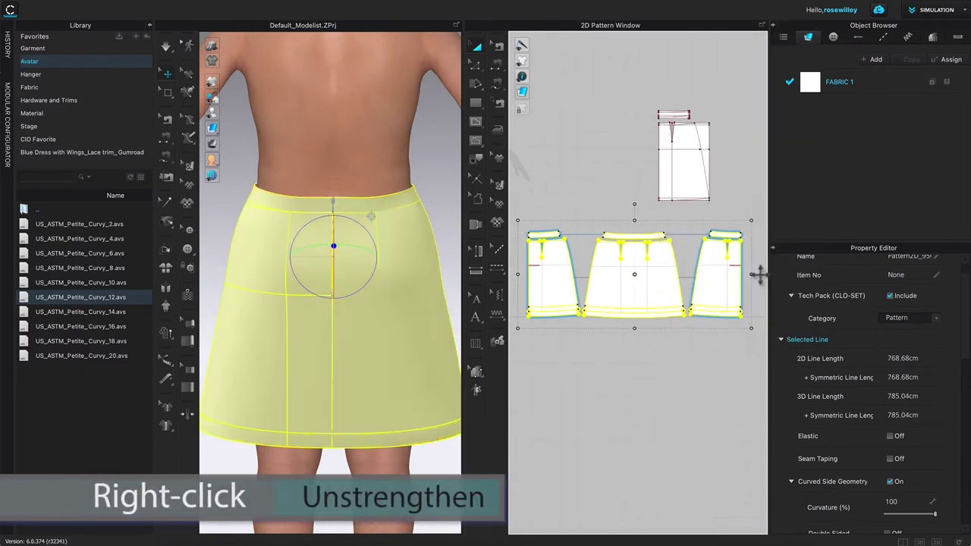
pyautogui.click(580, 136)
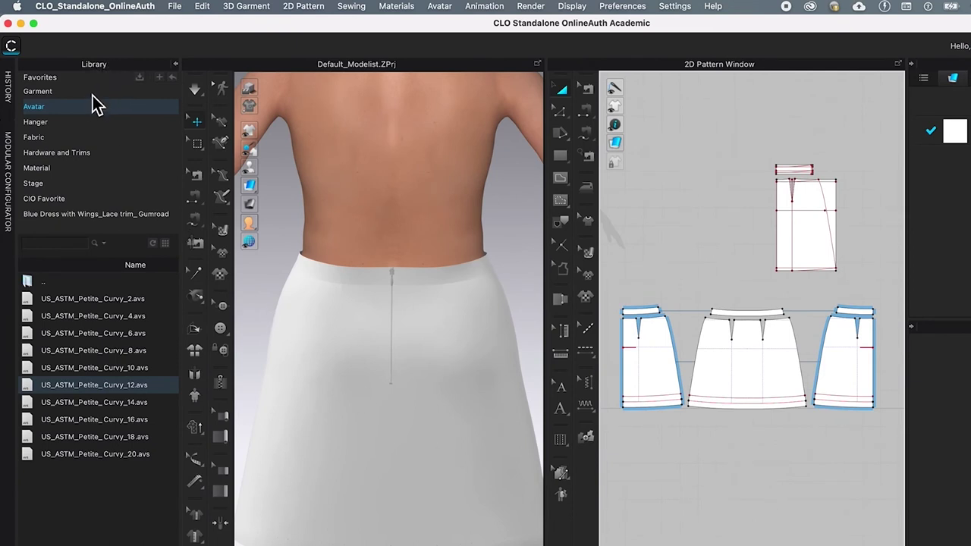
# Search the fabric library for "denim" and apply Denim_Lightweight to the skirt's left back panel on the avatar
pyautogui.click(52, 140)
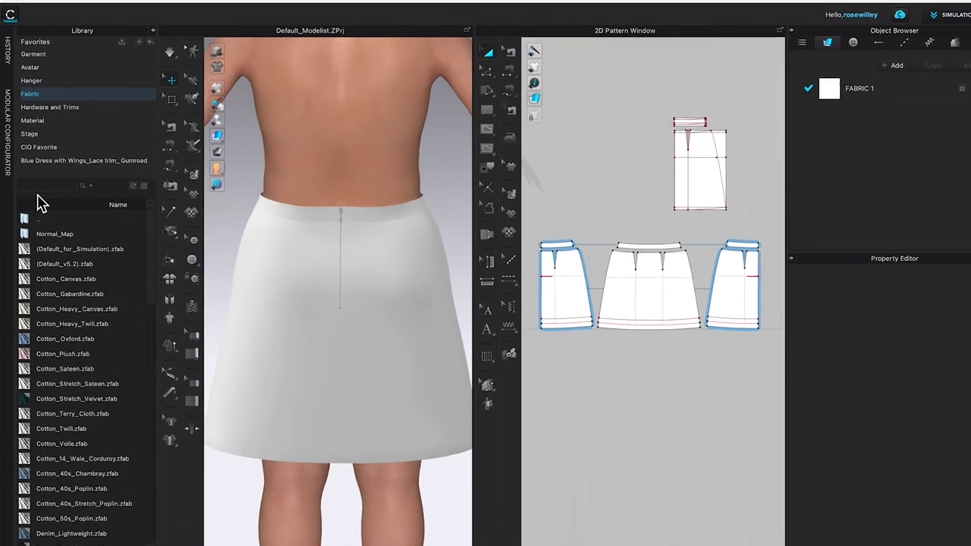
pyautogui.click(60, 180)
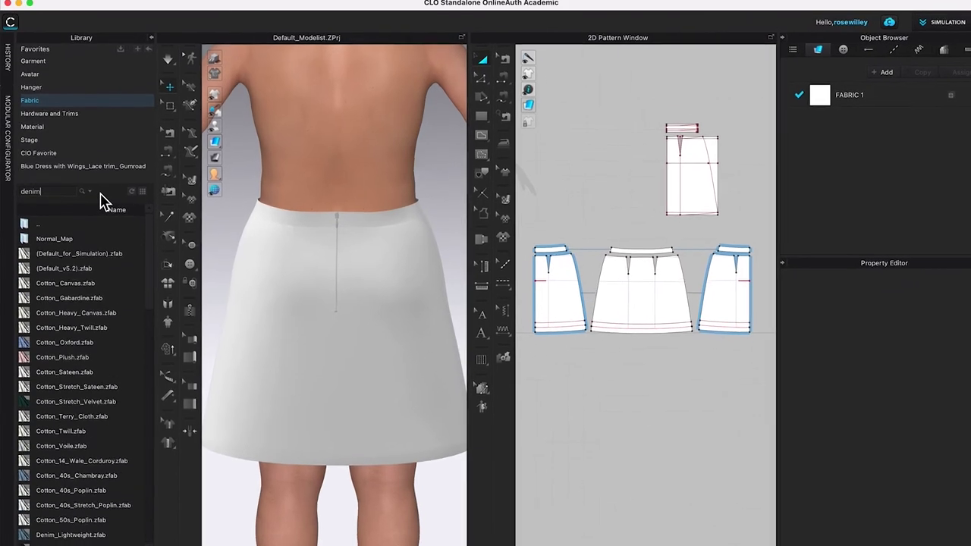
pyautogui.press('Return')
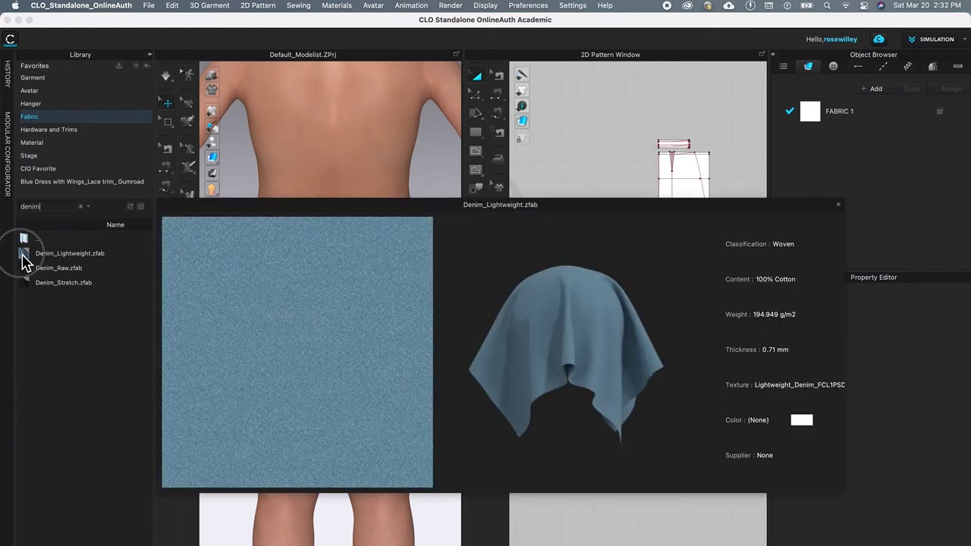
pyautogui.moveTo(23, 259); pyautogui.dragTo(299, 277)
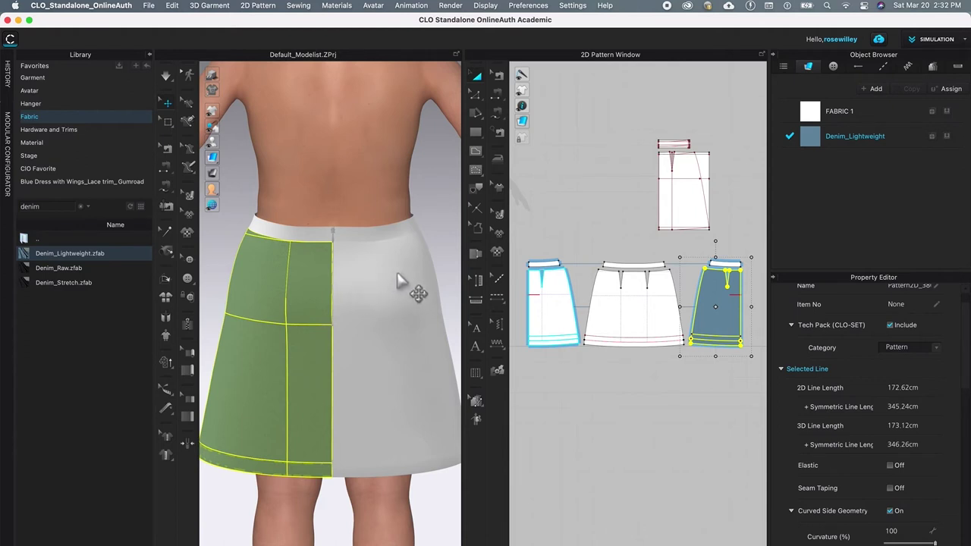
# Add Denim_Lightweight to the garment's fabric list again and assign this new entry to all the skirt and waistband pieces in the lower row
pyautogui.moveTo(28, 264)
pyautogui.moveTo(27, 258); pyautogui.dragTo(894, 209)
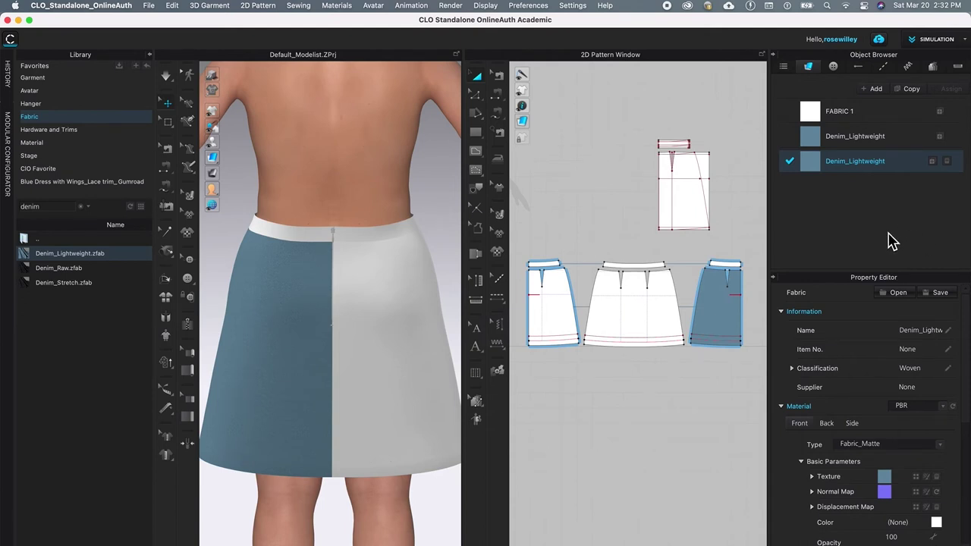
pyautogui.moveTo(515, 235); pyautogui.dragTo(759, 410)
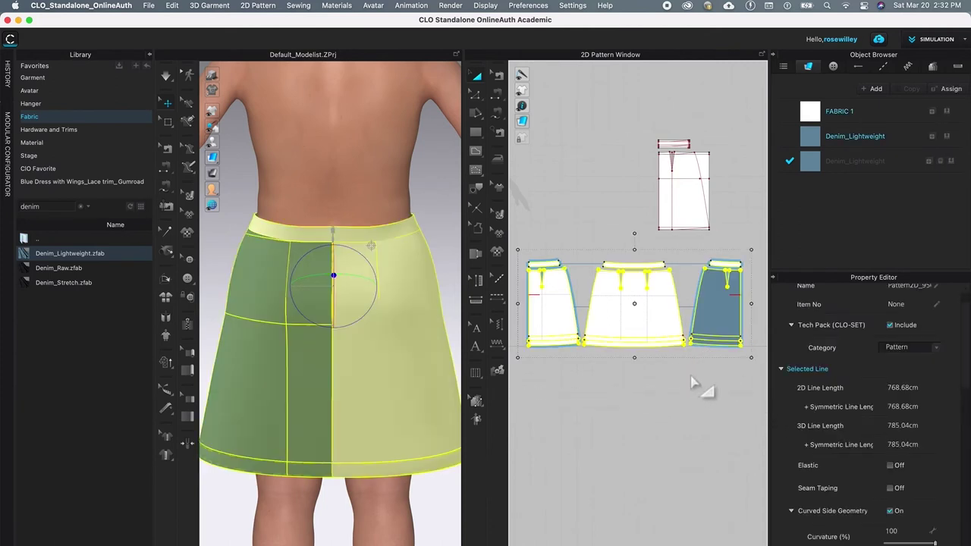
pyautogui.click(952, 163)
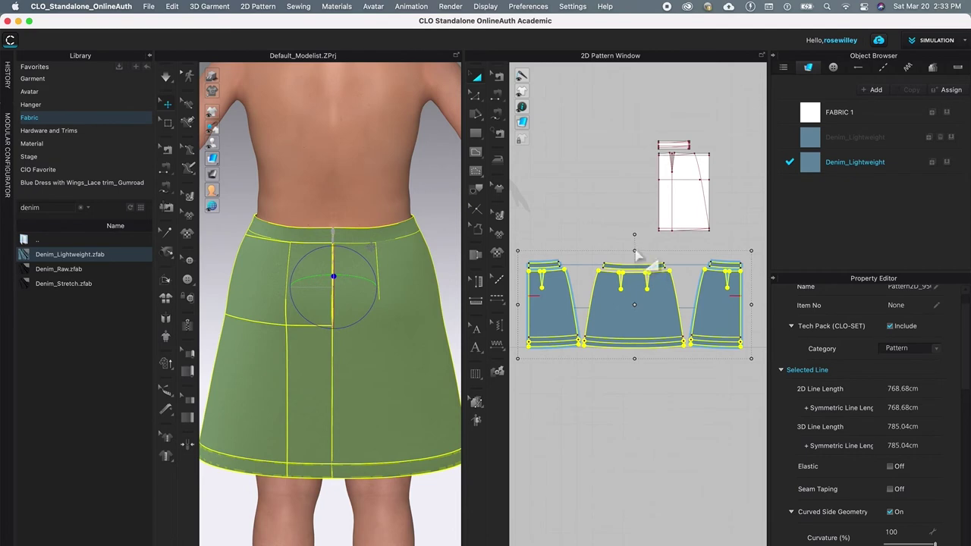
pyautogui.click(570, 201)
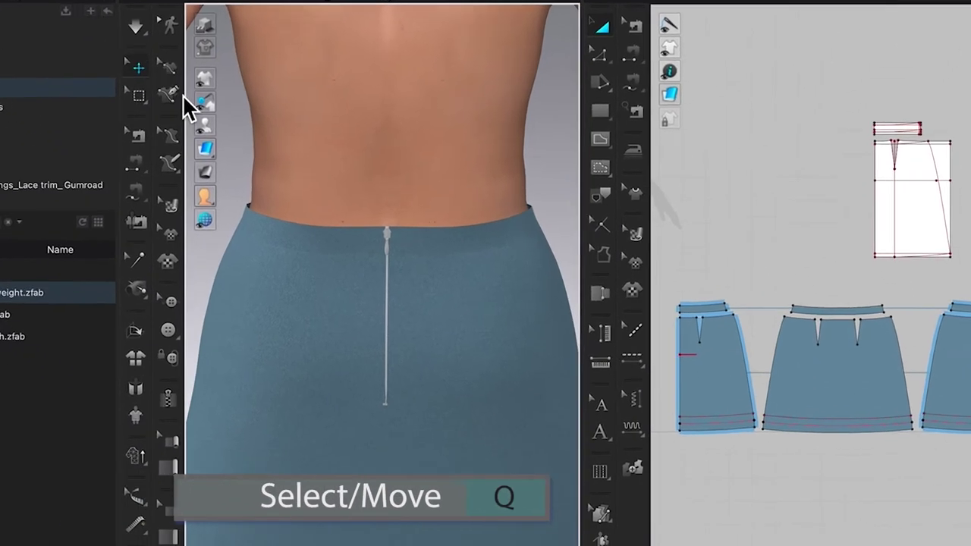
# Recolor the center back zipper to a blue sampled from the denim with the eyedropper (RGB 76, 107, 121)
pyautogui.scroll(3, 452, 313)
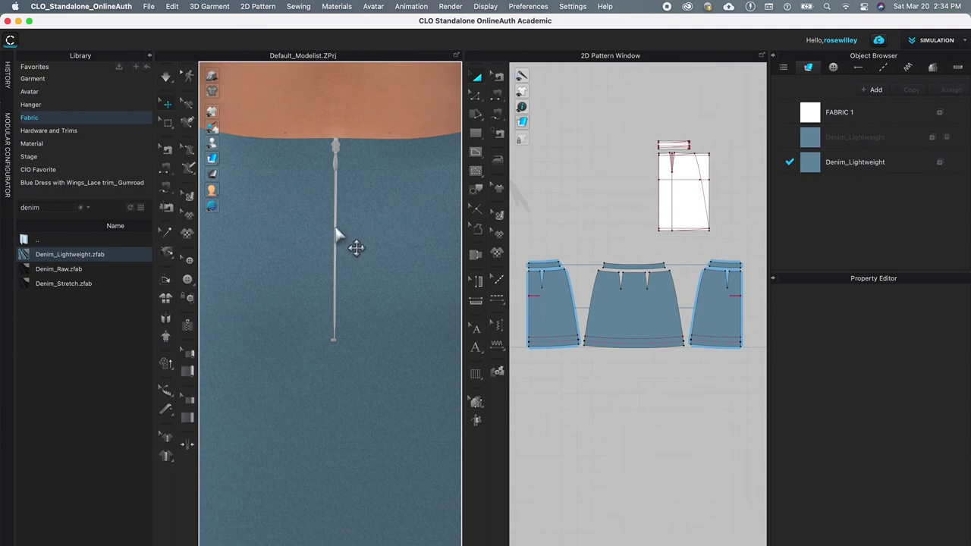
pyautogui.click(335, 237)
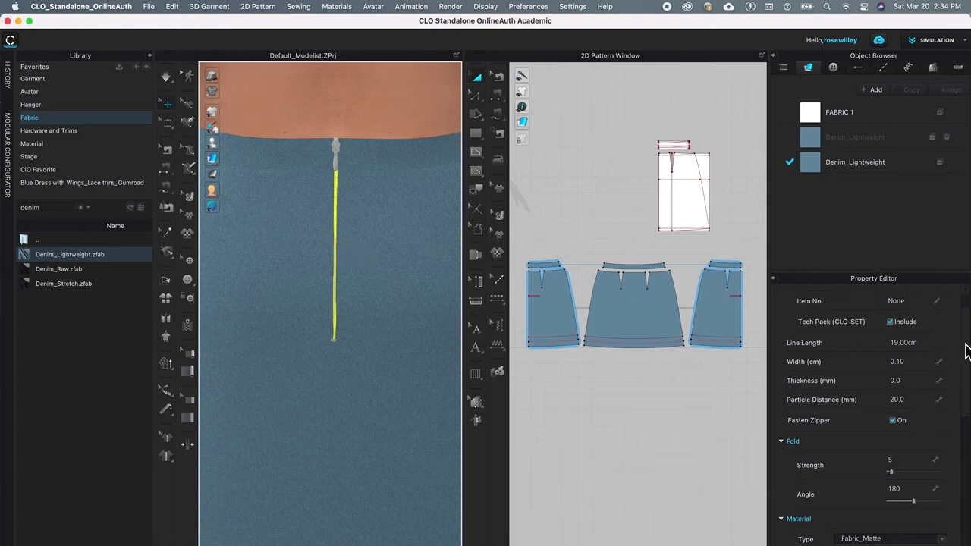
pyautogui.moveTo(966, 351); pyautogui.dragTo(964, 425)
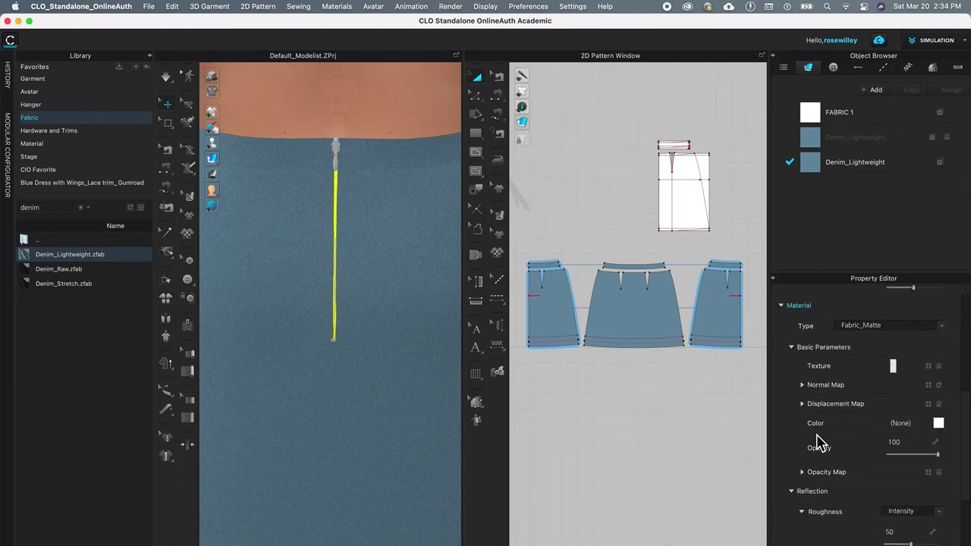
pyautogui.click(941, 426)
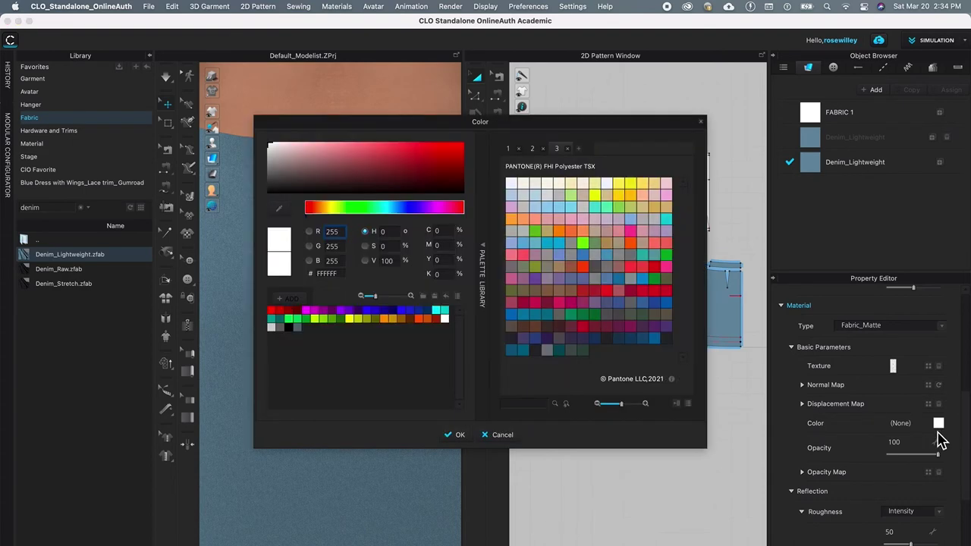
pyautogui.moveTo(562, 126); pyautogui.dragTo(744, 127)
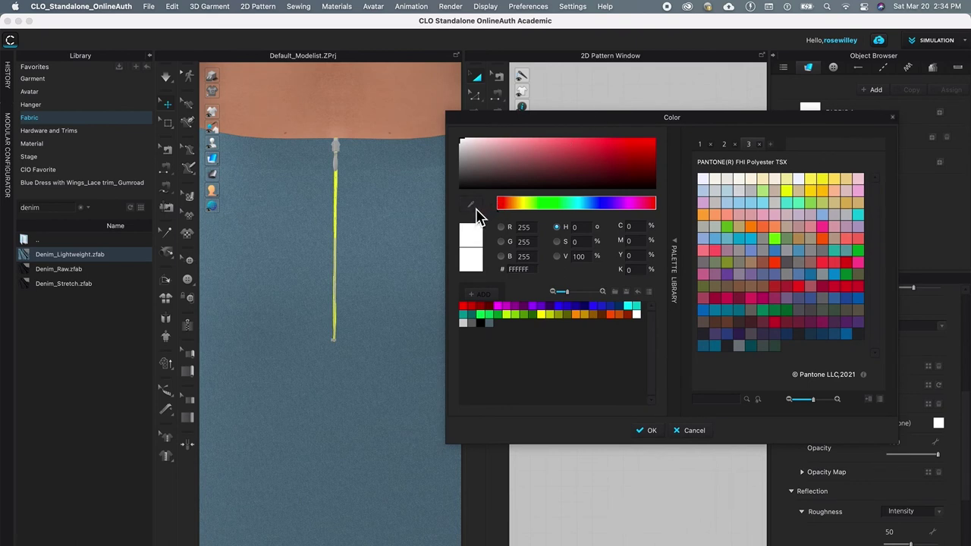
pyautogui.click(471, 206)
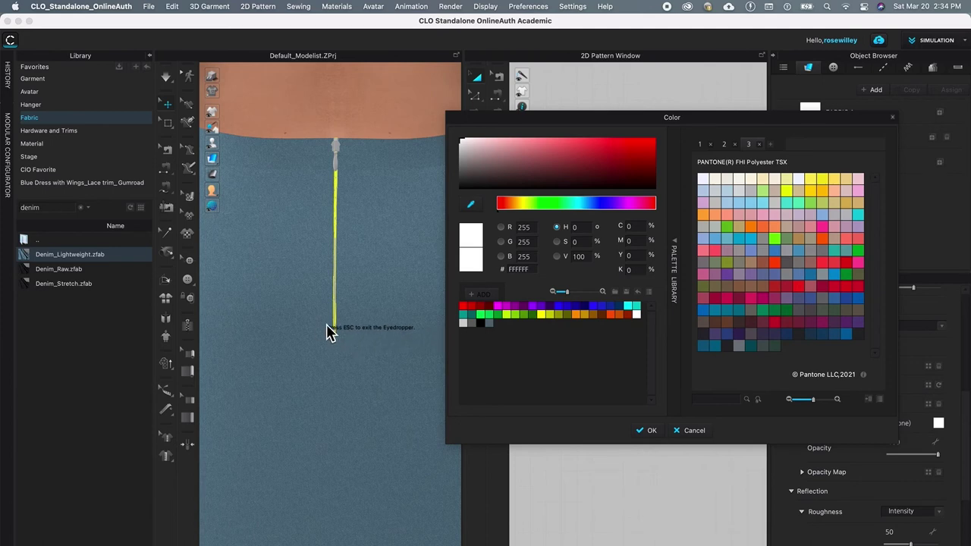
pyautogui.click(356, 336)
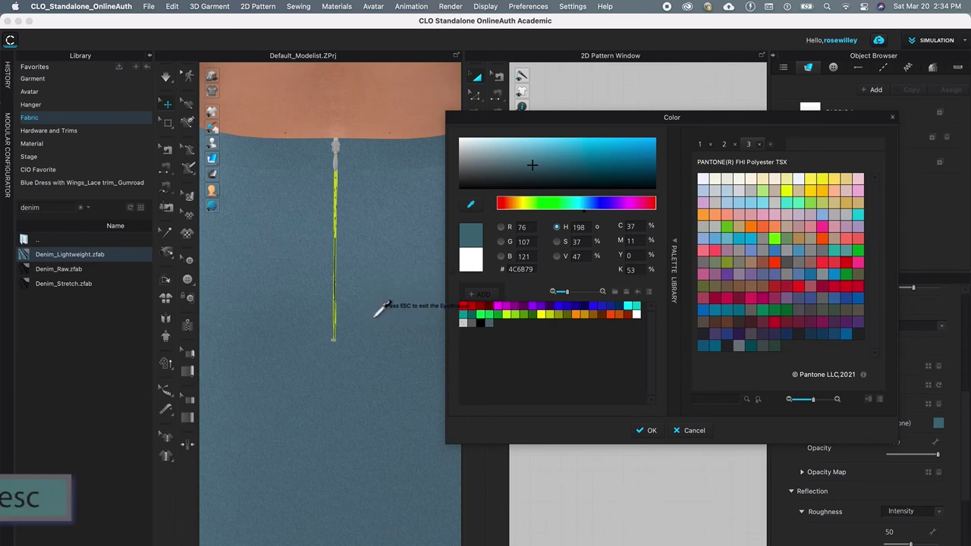
pyautogui.press('Escape')
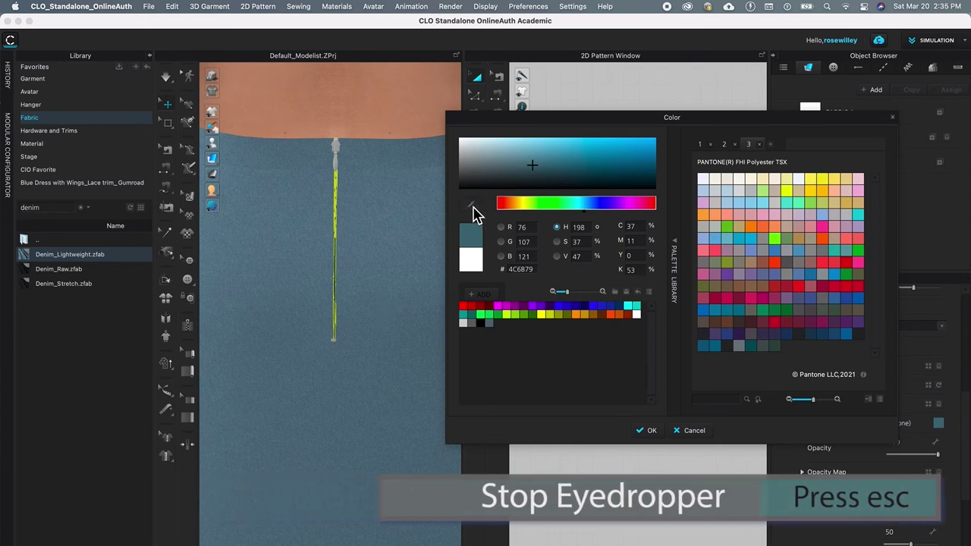
pyautogui.click(652, 431)
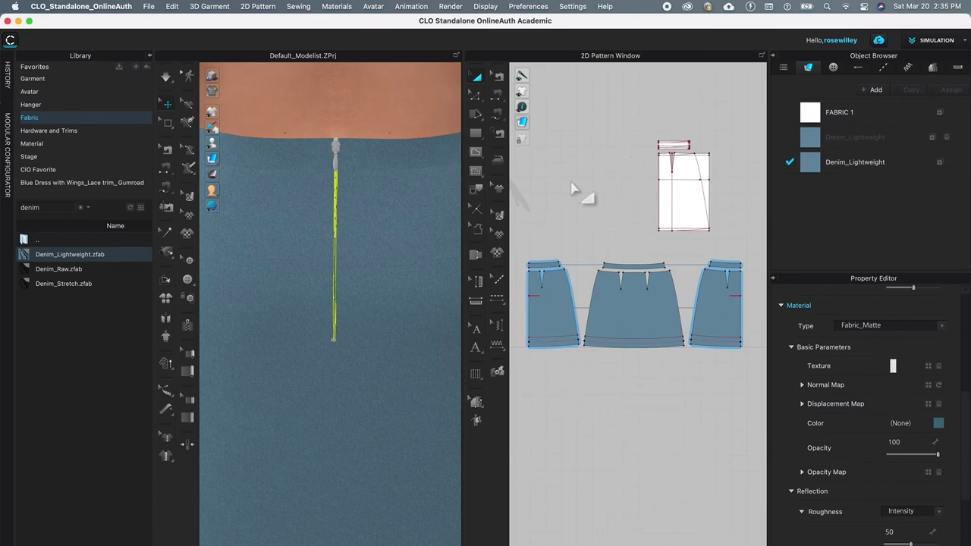
# Recolor the zipper slider's material to a dark blue sampled from the denim with the eyedropper (RGB 70, 85, 102)
pyautogui.click(337, 149)
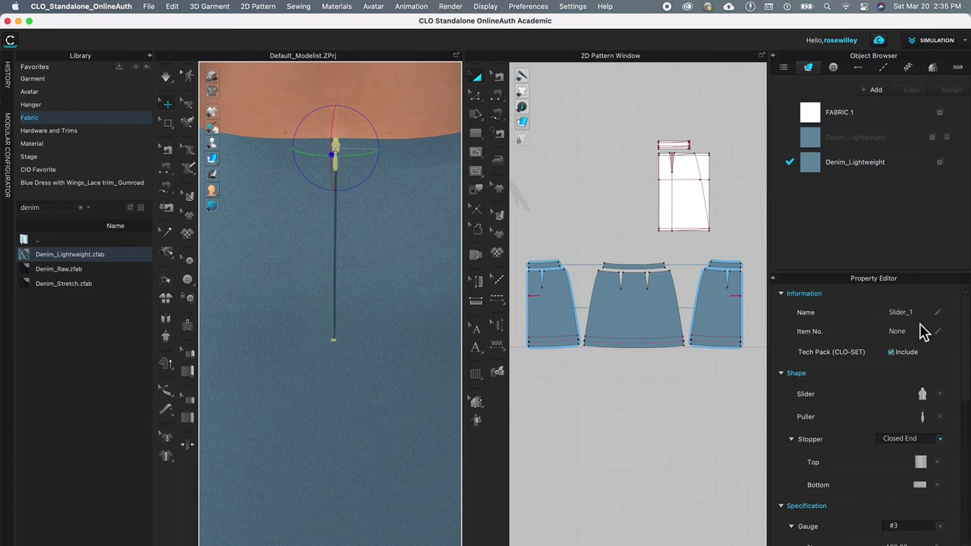
pyautogui.scroll(-5, 969, 388)
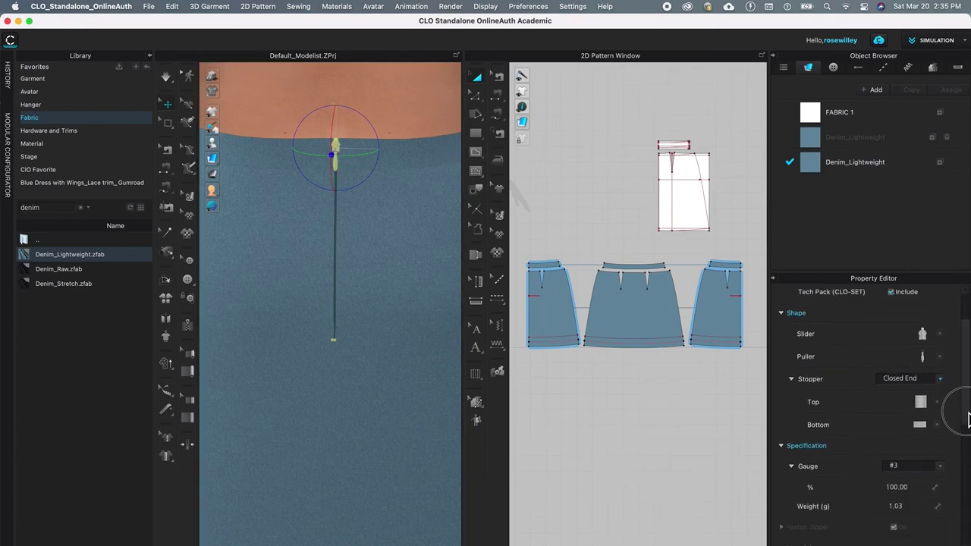
pyautogui.scroll(-3, 969, 485)
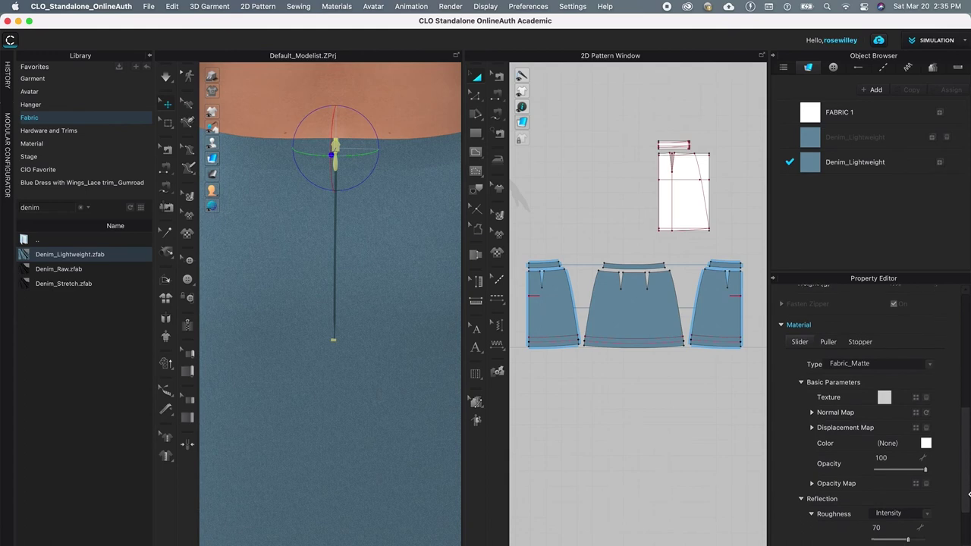
pyautogui.click(926, 449)
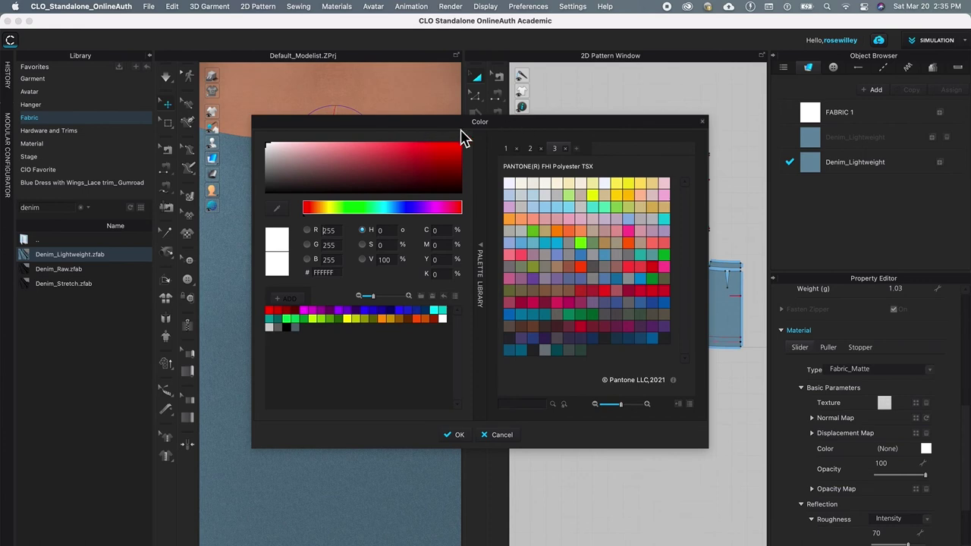
pyautogui.moveTo(510, 127); pyautogui.dragTo(695, 104)
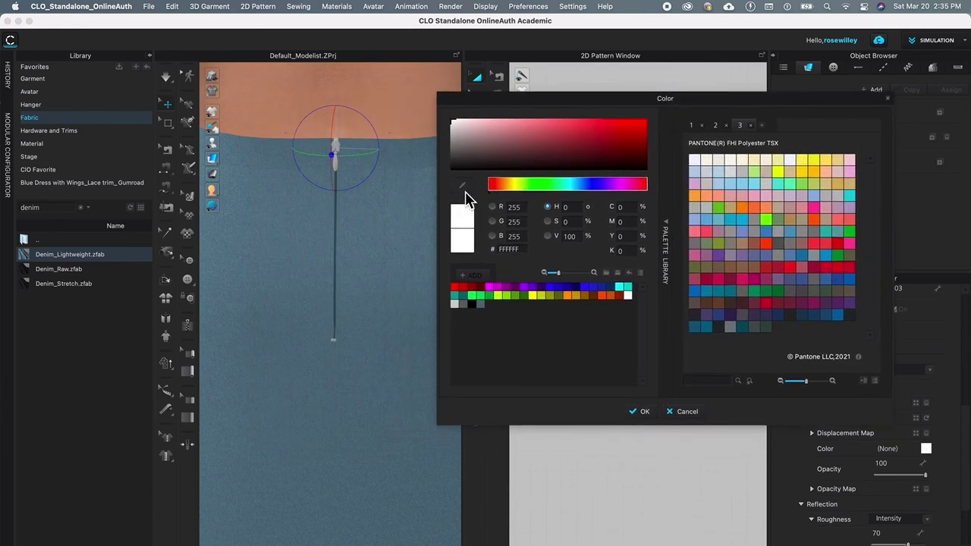
pyautogui.click(462, 186)
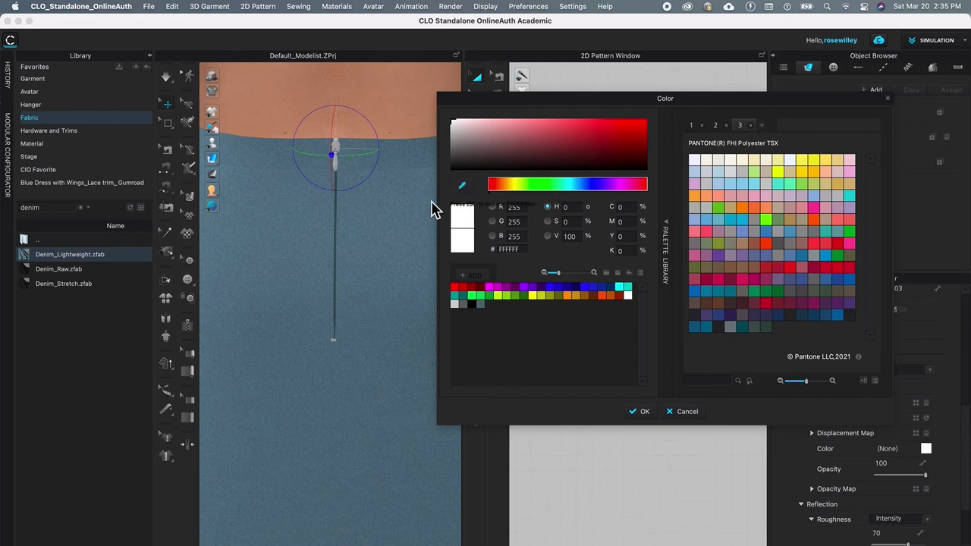
pyautogui.click(393, 203)
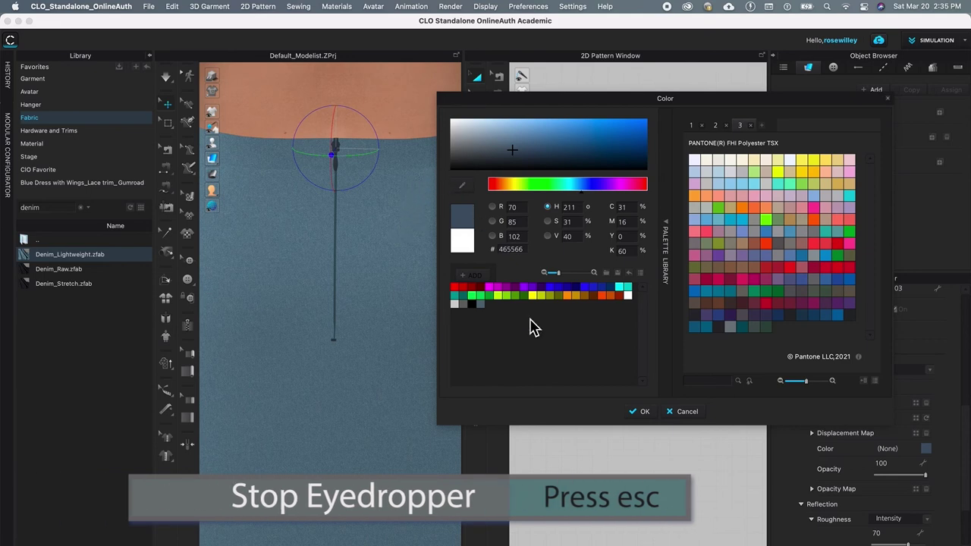
pyautogui.click(642, 412)
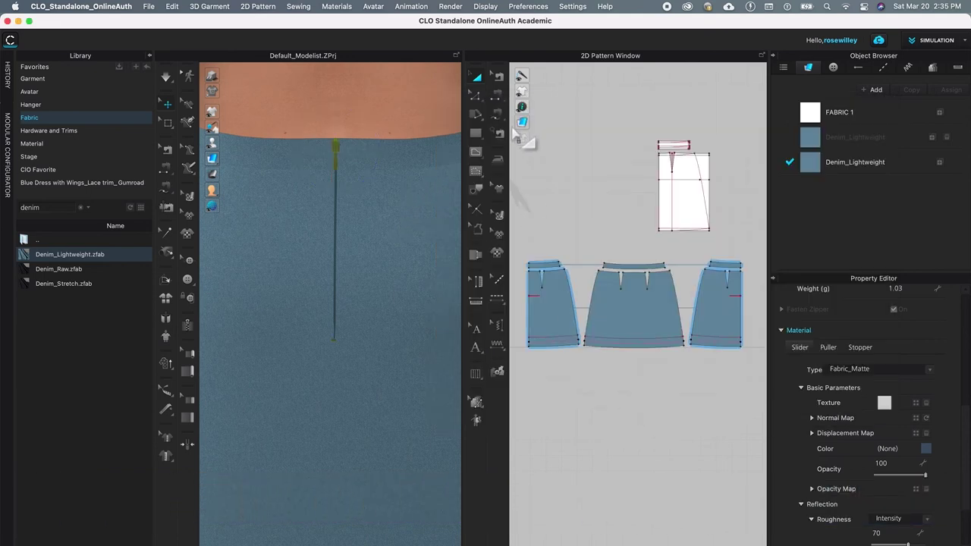
# Deselect the zipper and examine the denim skirt on the full avatar from the back and the front
pyautogui.click(591, 189)
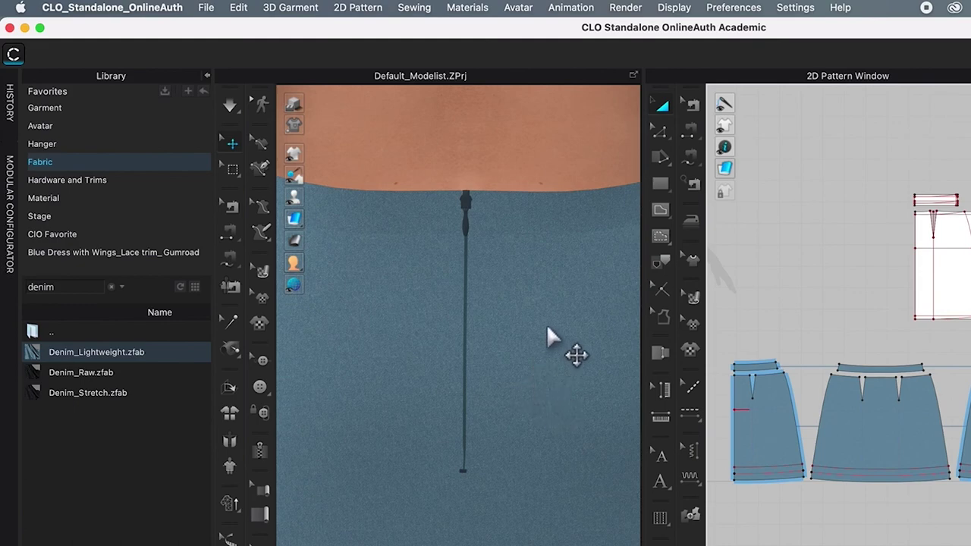
pyautogui.scroll(-3, 553, 337)
pyautogui.scroll(-2, 553, 373)
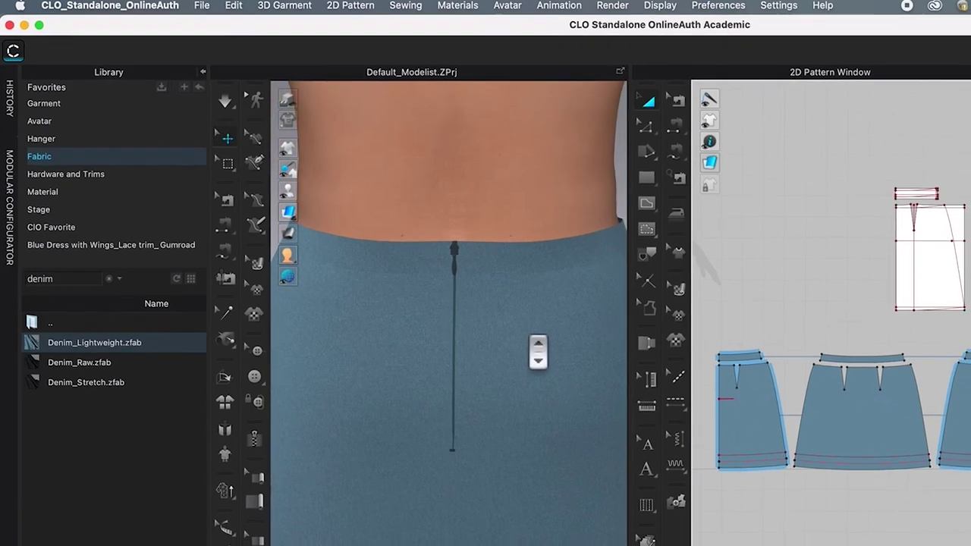
pyautogui.scroll(-2, 565, 356)
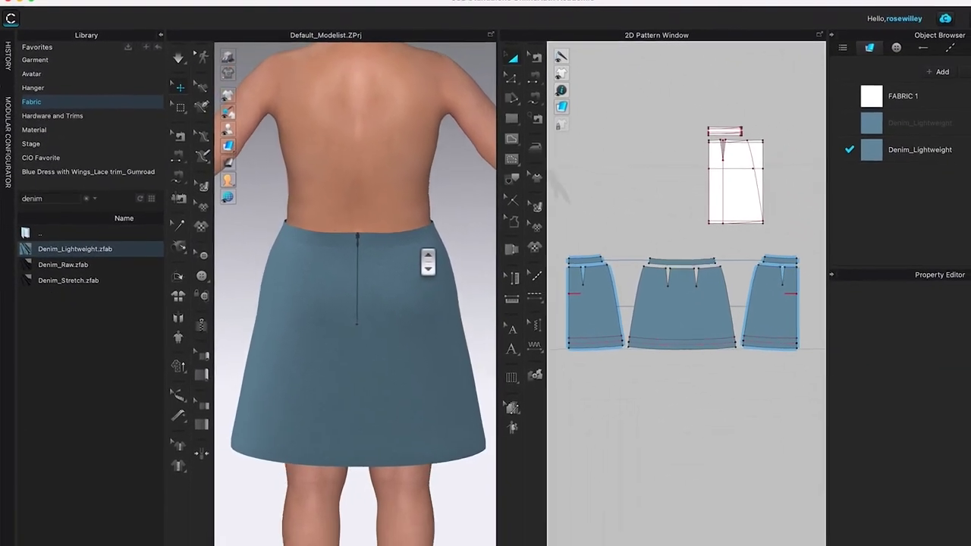
pyautogui.scroll(-3, 428, 261)
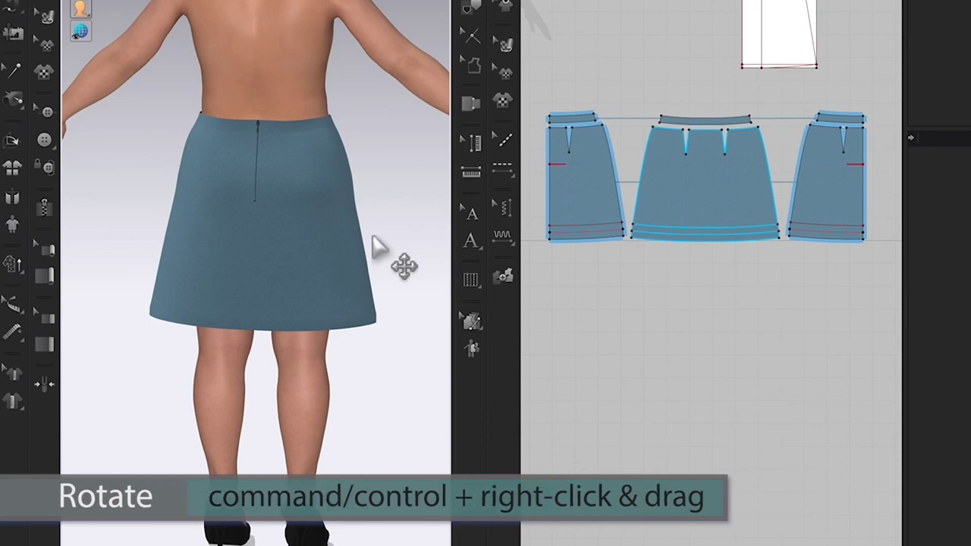
pyautogui.keyDown('ctrl'); pyautogui.moveTo(373, 242); pyautogui.dragTo(206, 238, button='right'); pyautogui.keyUp('ctrl')
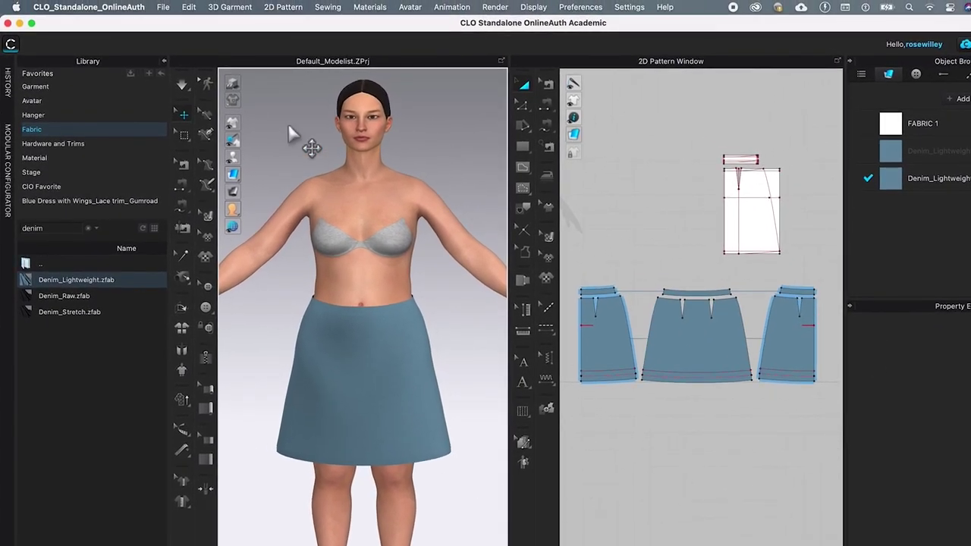
# Hide the avatar in the 3D view to show the denim skirt on its own
pyautogui.moveTo(233, 162)
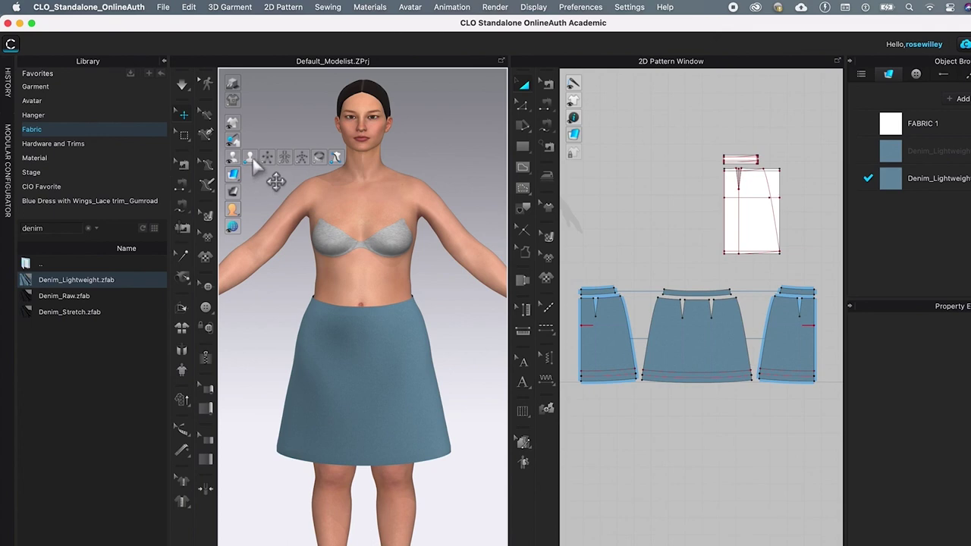
pyautogui.click(249, 156)
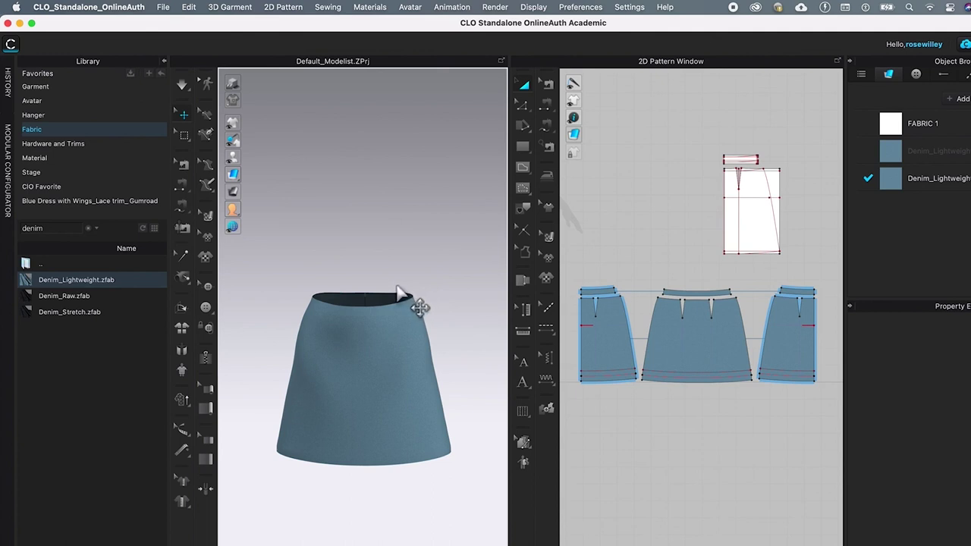
pyautogui.moveTo(405, 305); pyautogui.dragTo(412, 304, button='right')
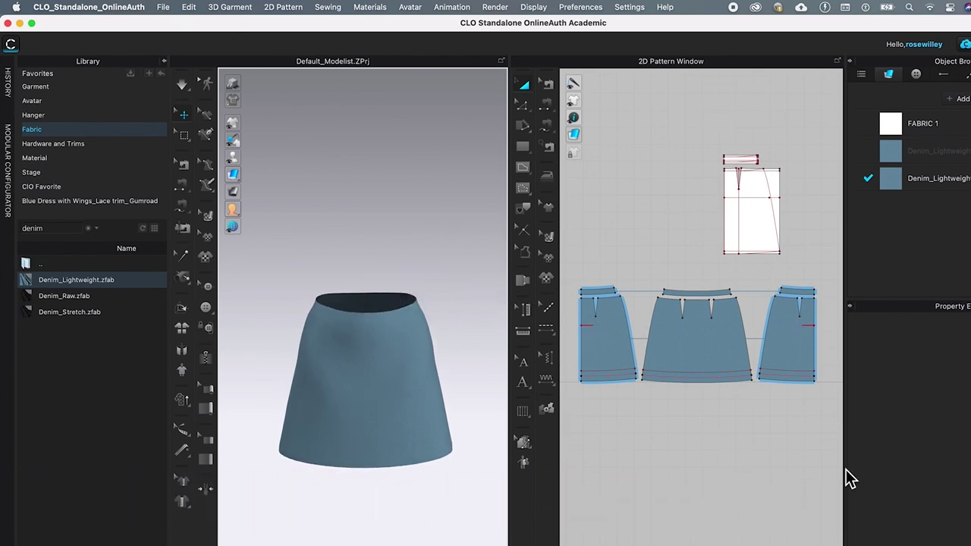